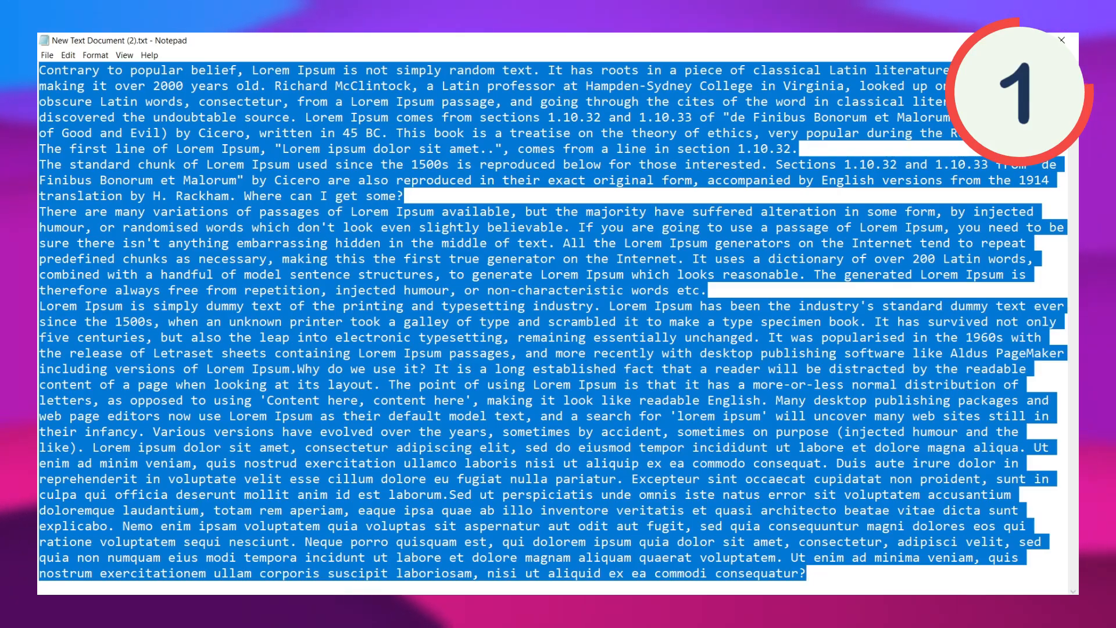
# - Show the desktop and create a new text document there with its default name
pyautogui.press('super+d')
pyautogui.rightClick(107, 298)
pyautogui.moveTo(198, 438)
pyautogui.click(329, 392)
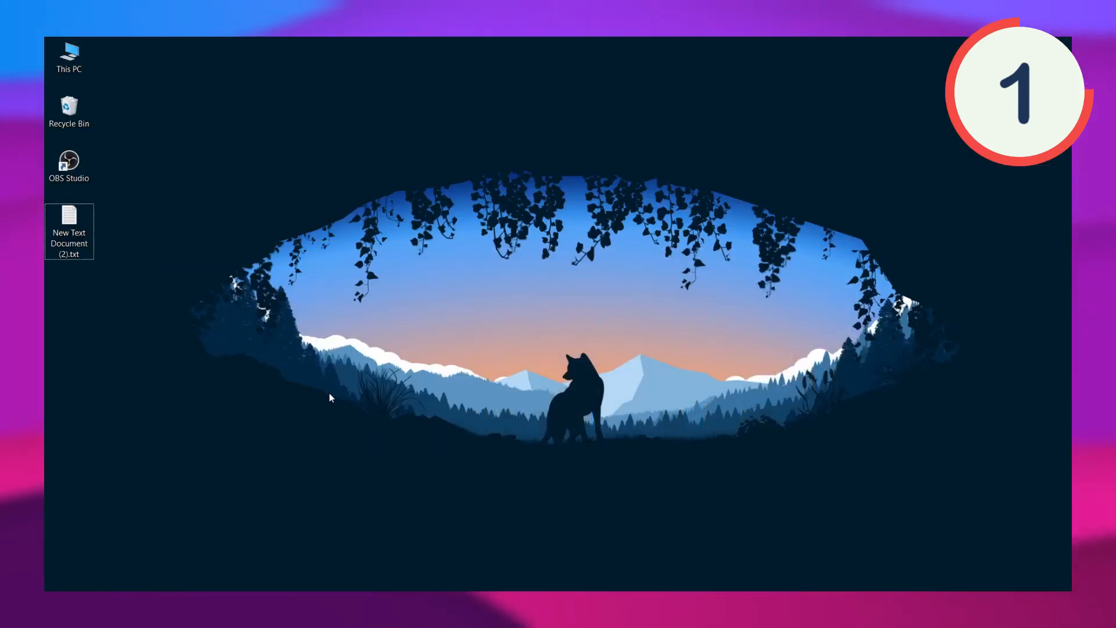
pyautogui.press('Return')
# - Open the new text document and paste the copied Lorem Ipsum text into it
pyautogui.doubleClick(71, 278)
pyautogui.click(338, 50)
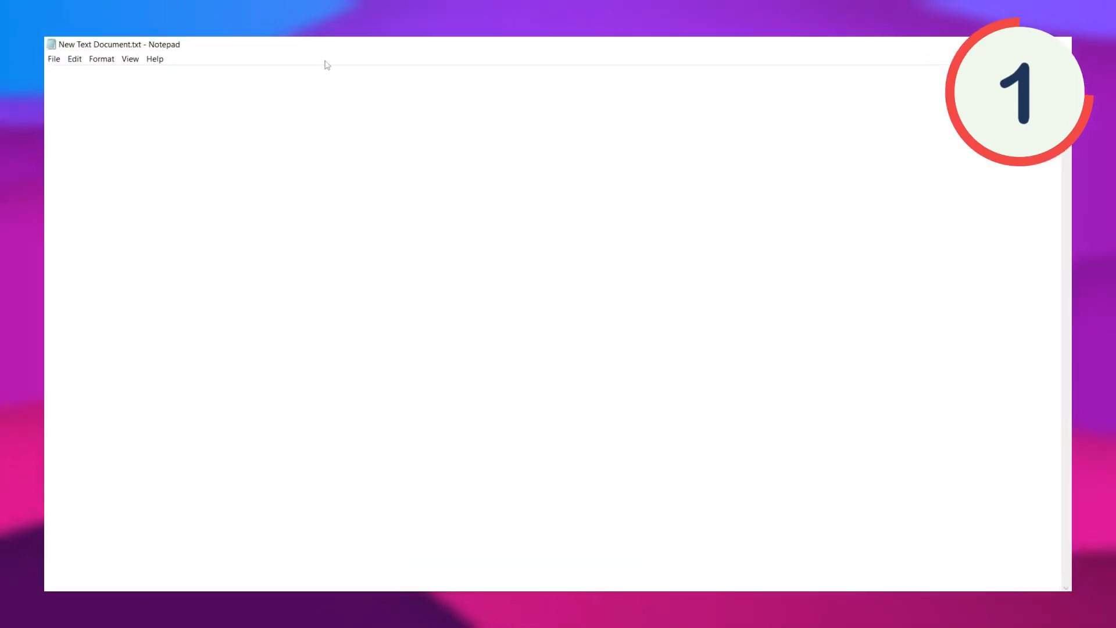
pyautogui.hotkey('ctrl', 'v')
pyautogui.click(449, 224)
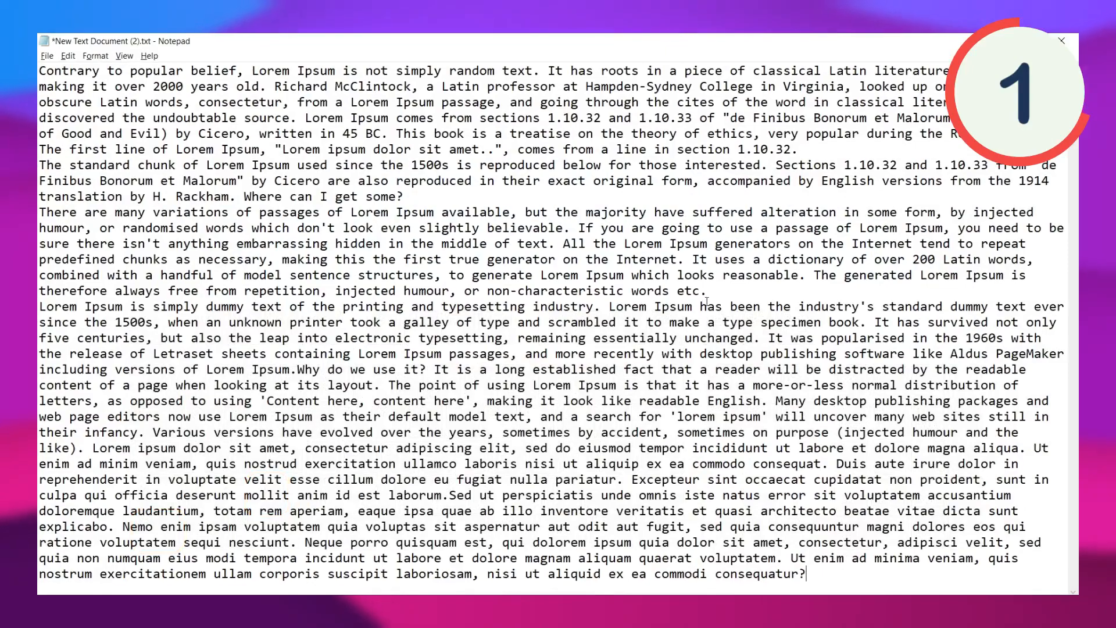
# - Cut the text from "It uses a dictionary" to "non-characteristic words etc."
pyautogui.moveTo(715, 292); pyautogui.dragTo(688, 265)
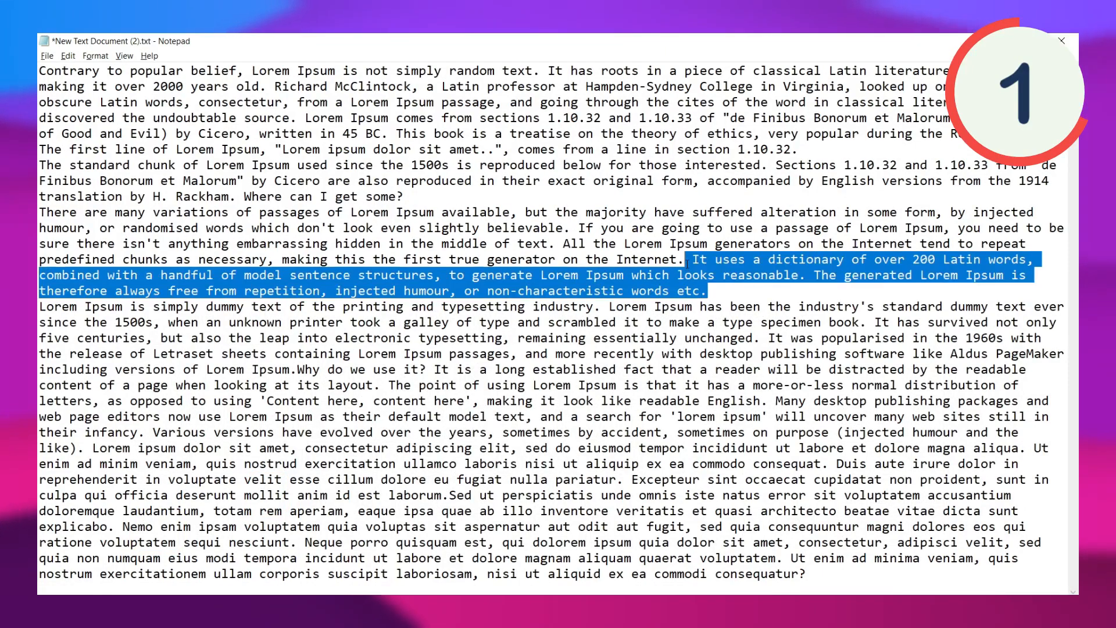
pyautogui.hotkey('ctrl', 'x')
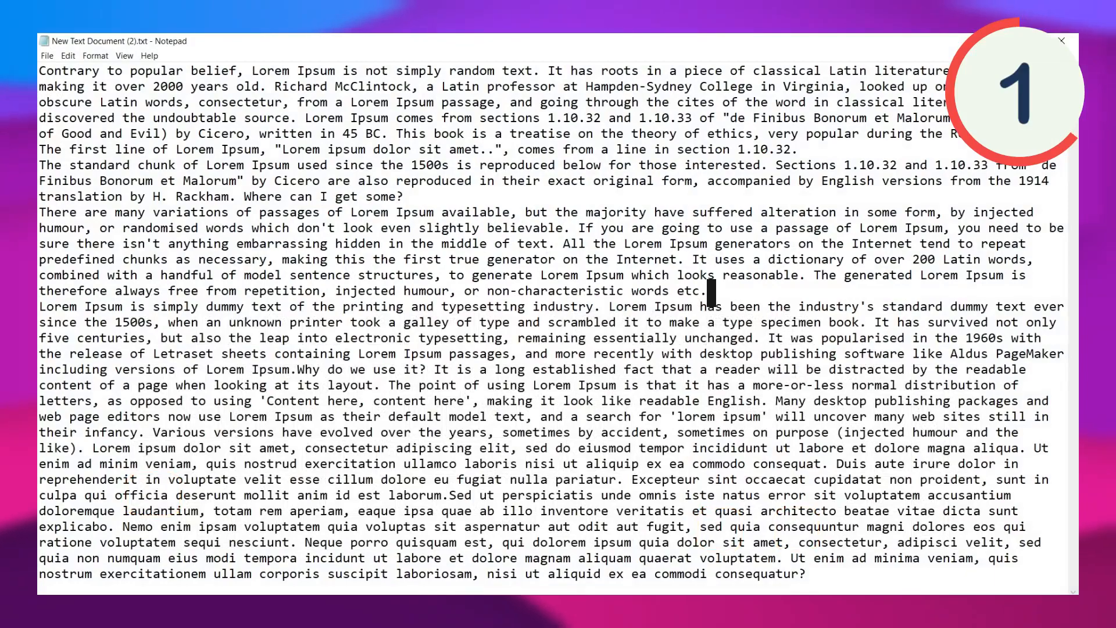
# - Extend a selection backward from "words etc." past the start of that line, and clear the selection
pyautogui.hotkey('shift', 'Left')
pyautogui.hotkey('shift', 'Left')
pyautogui.hotkey('shift', 'Left')
pyautogui.hotkey('shift', 'Left')
pyautogui.hotkey('shift', 'Left')
pyautogui.hotkey('shift', 'Left')
pyautogui.hotkey('shift', 'Left')
pyautogui.hotkey('shift', 'Left')
pyautogui.hotkey('shift', 'Left')
pyautogui.hotkey('shift', 'Left')
pyautogui.hotkey('shift', 'Left')
pyautogui.hotkey('shift', 'Left')
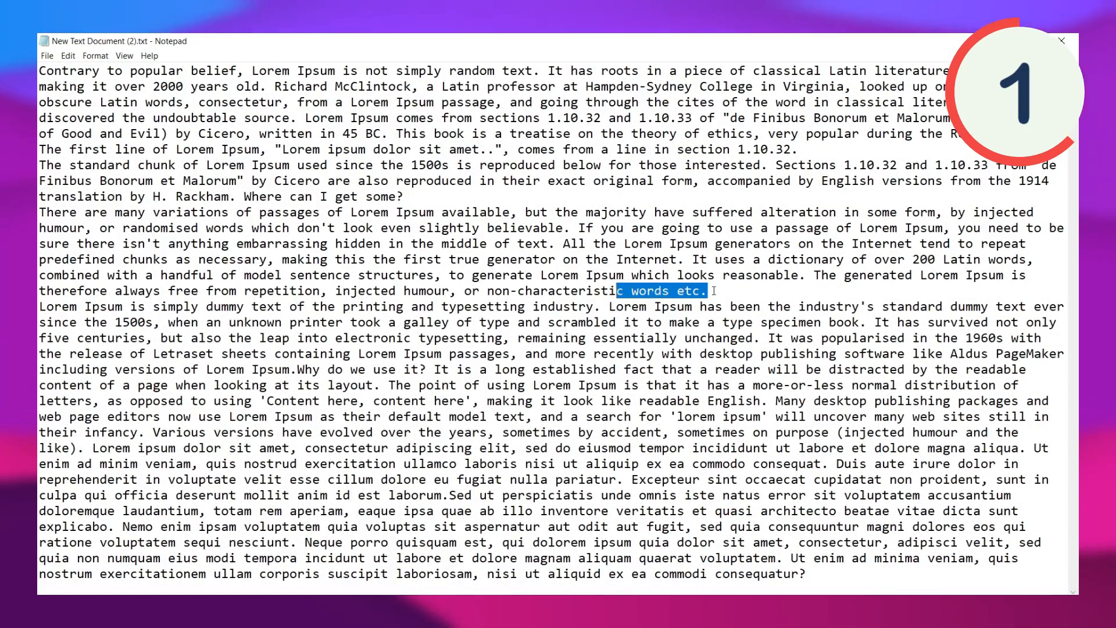
pyautogui.hotkey('shift', 'Left')
pyautogui.hotkey('shift', 'Left')
pyautogui.hotkey('shift', 'Left')
pyautogui.hotkey('shift', 'Left')
pyautogui.hotkey('shift', 'Left')
pyautogui.hotkey('shift', 'Left')
pyautogui.hotkey('shift', 'Left')
pyautogui.hotkey('shift', 'Left')
pyautogui.hotkey('shift', 'Left')
pyautogui.hotkey('shift', 'Left')
pyautogui.hotkey('shift', 'Left')
pyautogui.hotkey('shift', 'Left')
pyautogui.hotkey('shift', 'Left')
pyautogui.hotkey('shift', 'Left')
pyautogui.hotkey('shift', 'Left')
pyautogui.hotkey('shift', 'Left')
pyautogui.hotkey('shift', 'Left')
pyautogui.hotkey('shift', 'Left')
pyautogui.hotkey('shift', 'Left')
pyautogui.hotkey('shift', 'Left')
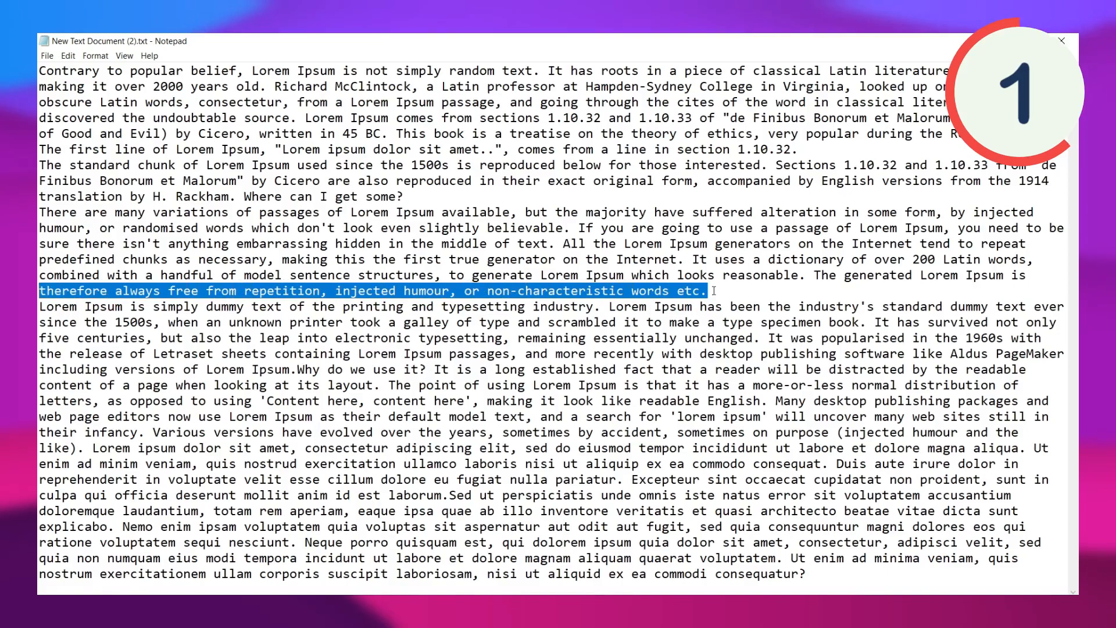
pyautogui.hotkey('shift', 'Left')
pyautogui.hotkey('shift', 'Left')
pyautogui.hotkey('shift', 'Left')
pyautogui.hotkey('shift', 'Left')
pyautogui.hotkey('shift', 'Left')
pyautogui.hotkey('shift', 'Left')
pyautogui.hotkey('shift', 'Left')
pyautogui.hotkey('shift', 'Left')
pyautogui.hotkey('shift', 'Left')
pyautogui.hotkey('shift', 'Left')
pyautogui.hotkey('shift', 'Left')
pyautogui.hotkey('shift', 'Left')
pyautogui.hotkey('shift', 'Left')
pyautogui.hotkey('shift', 'Left')
pyautogui.hotkey('shift', 'Left')
pyautogui.hotkey('shift', 'Left')
pyautogui.hotkey('shift', 'Left')
pyautogui.hotkey('shift', 'Left')
pyautogui.hotkey('shift', 'Left')
pyautogui.hotkey('shift', 'Left')
pyautogui.press('Left')
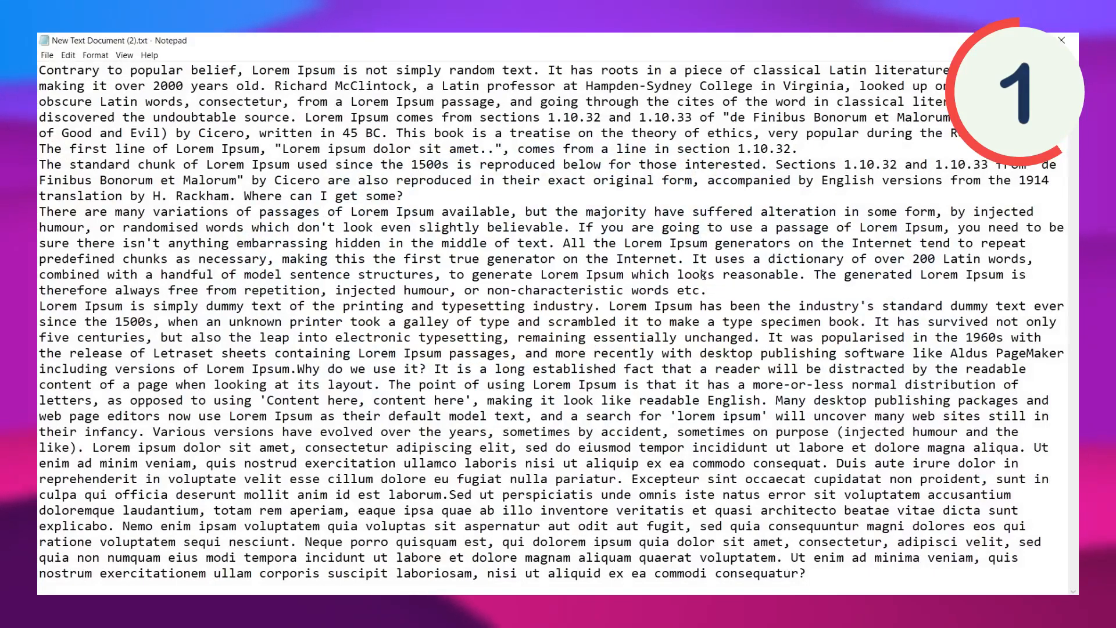
# - Extend a selection forward from "It uses a dictionary" past "combined" on the following line, and clear the selection
pyautogui.moveTo(696, 259)
pyautogui.mouseDown()
pyautogui.moveTo(807, 259)
pyautogui.moveTo(696, 258)
pyautogui.mouseUp()
pyautogui.hotkey('shift', 'Right')
pyautogui.hotkey('shift', 'Right')
pyautogui.hotkey('shift', 'Right')
pyautogui.hotkey('shift', 'Right')
pyautogui.hotkey('shift', 'Right')
pyautogui.hotkey('shift', 'Right')
pyautogui.hotkey('shift', 'Right')
pyautogui.hotkey('shift', 'Right')
pyautogui.hotkey('shift', 'Right')
pyautogui.hotkey('shift', 'Right')
pyautogui.hotkey('shift', 'Right')
pyautogui.hotkey('shift', 'Right')
pyautogui.hotkey('shift', 'Right')
pyautogui.hotkey('shift', 'Right')
pyautogui.hotkey('shift', 'Right')
pyautogui.hotkey('shift', 'Right')
pyautogui.hotkey('shift', 'Right')
pyautogui.hotkey('shift', 'Right')
pyautogui.hotkey('shift', 'Right')
pyautogui.hotkey('shift', 'Right')
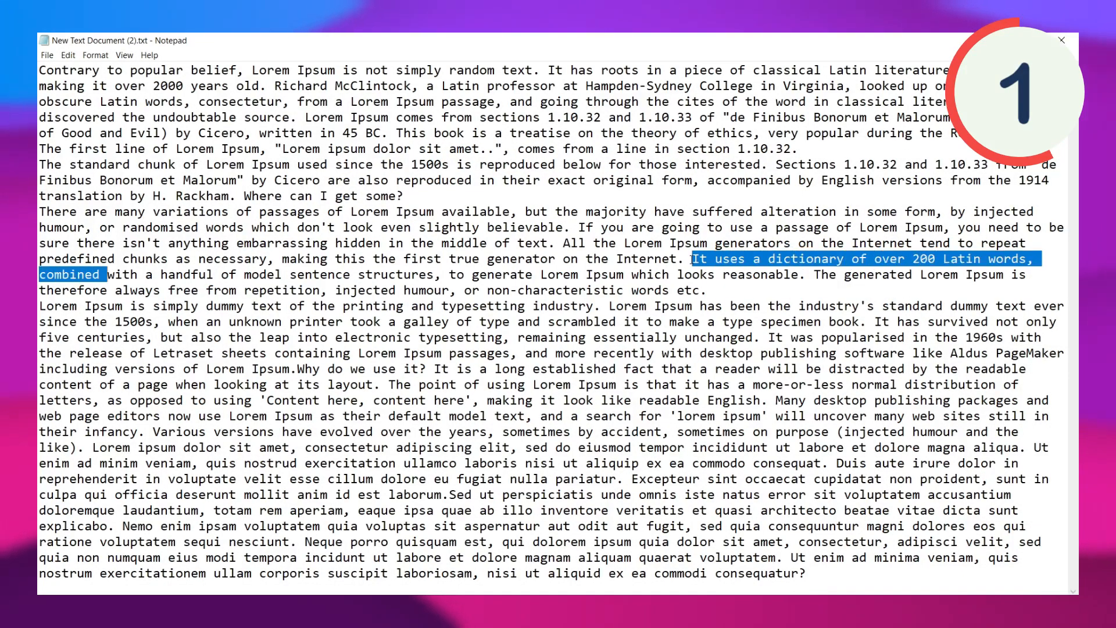
pyautogui.hotkey('shift', 'Right')
pyautogui.hotkey('shift', 'Right')
pyautogui.hotkey('shift', 'Right')
pyautogui.hotkey('shift', 'Right')
pyautogui.hotkey('shift', 'Right')
pyautogui.hotkey('shift', 'Right')
pyautogui.hotkey('shift', 'Right')
pyautogui.hotkey('shift', 'Right')
pyautogui.hotkey('shift', 'Right')
pyautogui.hotkey('shift', 'Right')
pyautogui.hotkey('shift', 'Right')
pyautogui.hotkey('shift', 'Right')
pyautogui.hotkey('shift', 'Right')
pyautogui.hotkey('shift', 'Right')
pyautogui.hotkey('shift', 'Right')
pyautogui.hotkey('shift', 'Right')
pyautogui.hotkey('shift', 'Right')
pyautogui.hotkey('shift', 'Right')
pyautogui.hotkey('shift', 'Right')
pyautogui.hotkey('shift', 'Right')
pyautogui.click(692, 259)
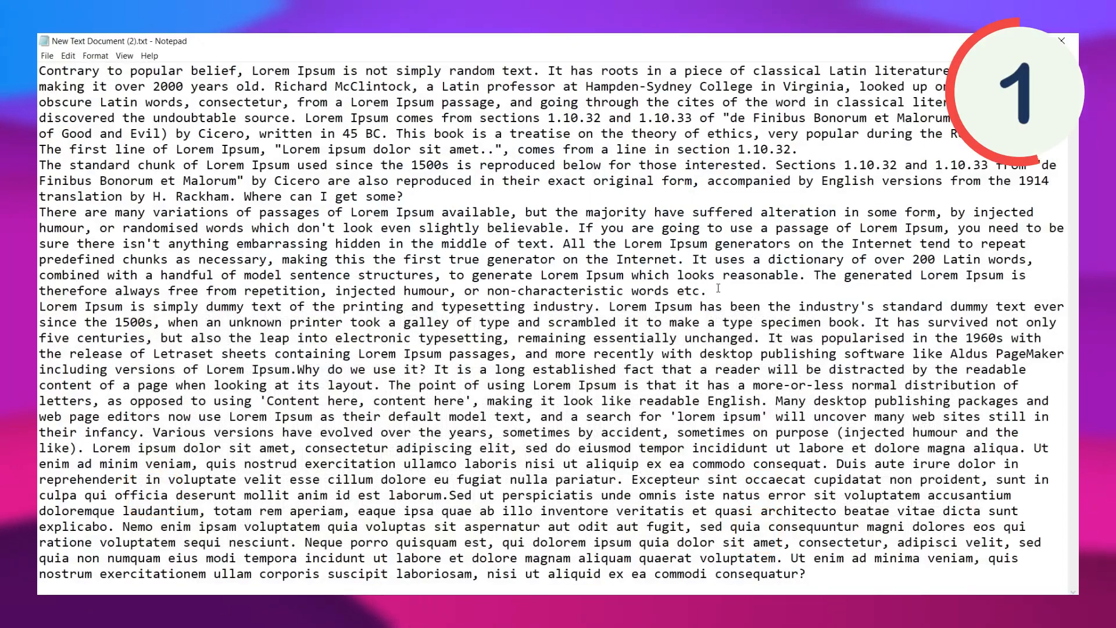
# - Extend a selection four lines upward from the end of the paragraph ending in "words etc."
pyautogui.hotkey('shift', 'Up')
pyautogui.hotkey('shift', 'Up')
pyautogui.hotkey('shift', 'Up')
pyautogui.hotkey('shift', 'Up')
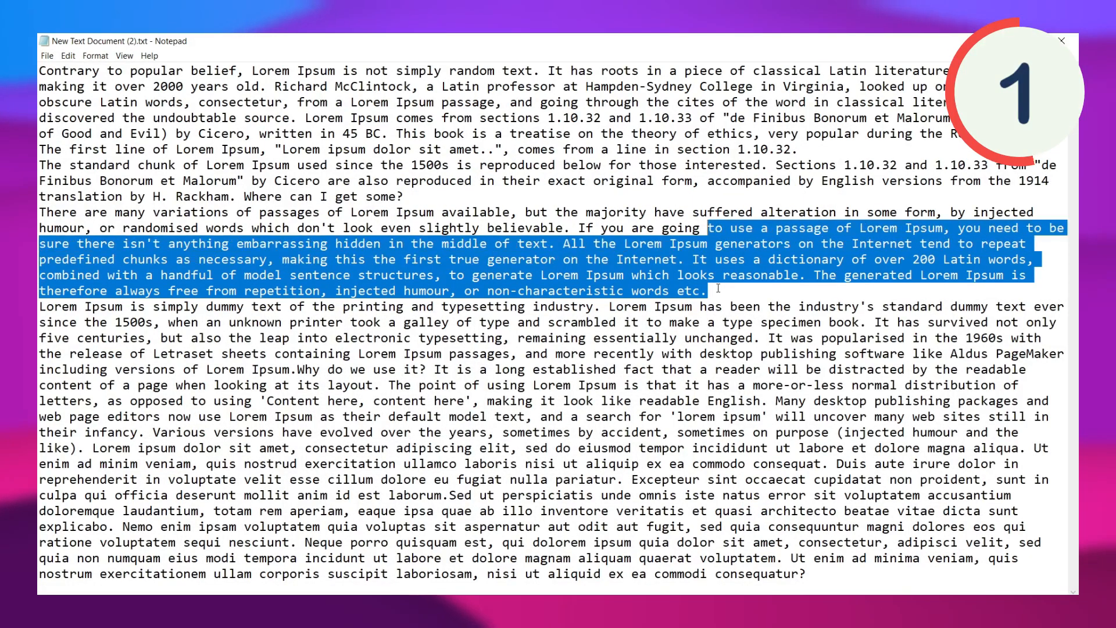
# - Extend a selection line by line downward from "words etc." through the paragraph starting "Lorem Ipsum is simply dummy text"
pyautogui.click(718, 289)
pyautogui.hotkey('shift', 'Down')
pyautogui.hotkey('shift', 'Down')
pyautogui.hotkey('shift', 'Down')
pyautogui.hotkey('shift', 'Down')
pyautogui.hotkey('shift', 'Down')
pyautogui.hotkey('shift', 'Down')
pyautogui.hotkey('shift', 'Down')
pyautogui.hotkey('shift', 'Down')
pyautogui.hotkey('shift', 'Down')
pyautogui.hotkey('shift', 'Down')
pyautogui.hotkey('shift', 'Down')
pyautogui.hotkey('shift', 'Down')
pyautogui.hotkey('shift', 'Down')
pyautogui.hotkey('shift', 'Down')
pyautogui.hotkey('shift', 'Down')
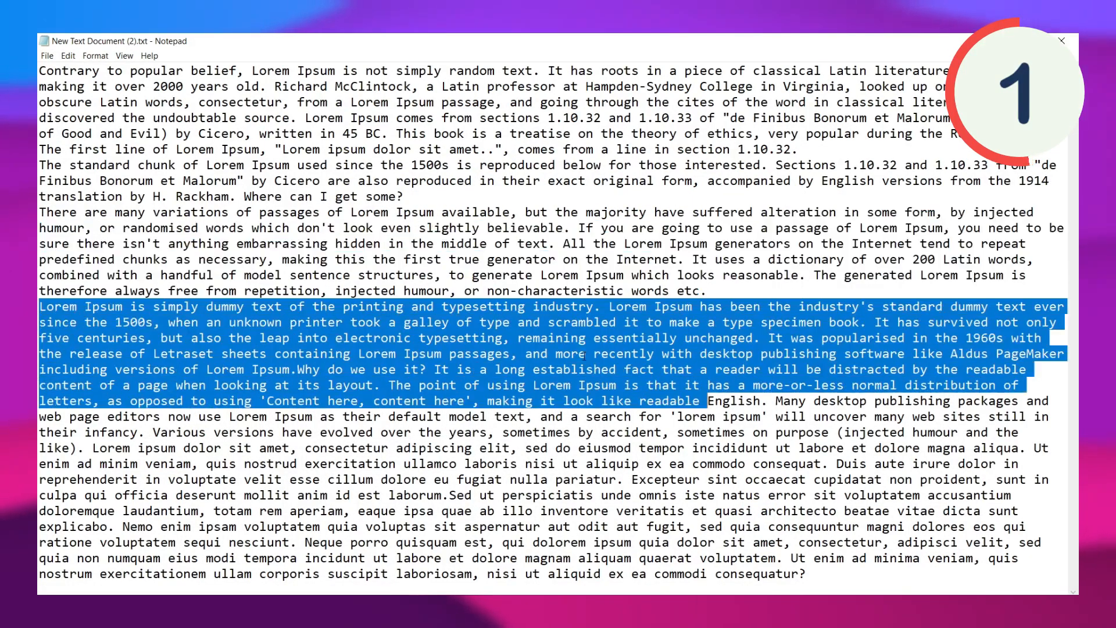
pyautogui.hotkey('shift', 'Down')
pyautogui.hotkey('shift', 'Down')
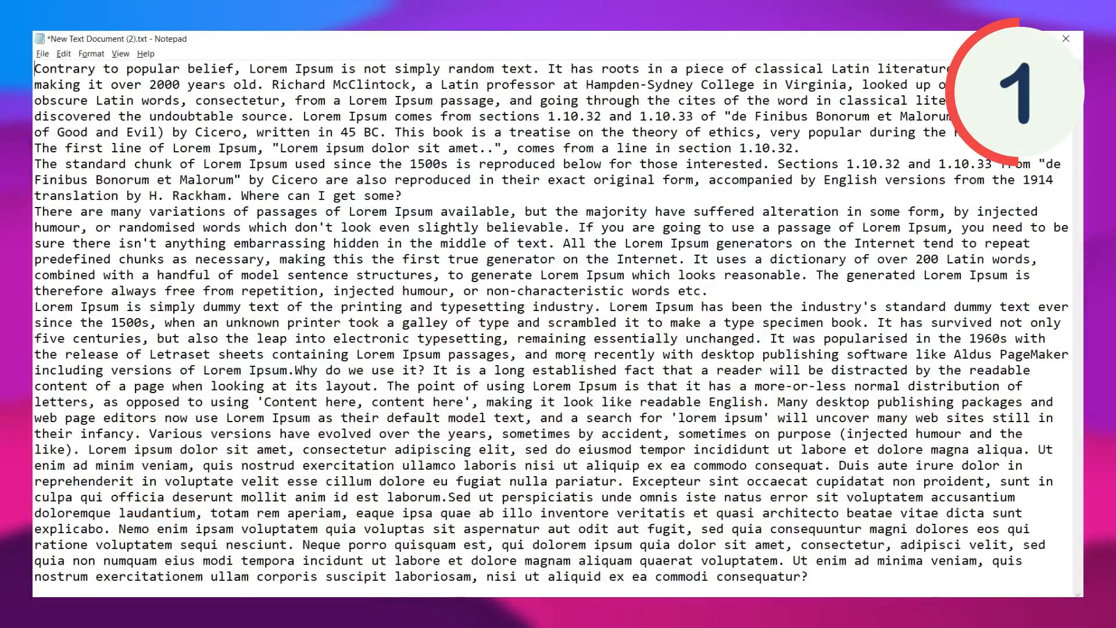
# - Select from "words etc." back to the start of that line, and return the selection to the line's end
pyautogui.click(714, 291)
pyautogui.hotkey('shift', 'Home')
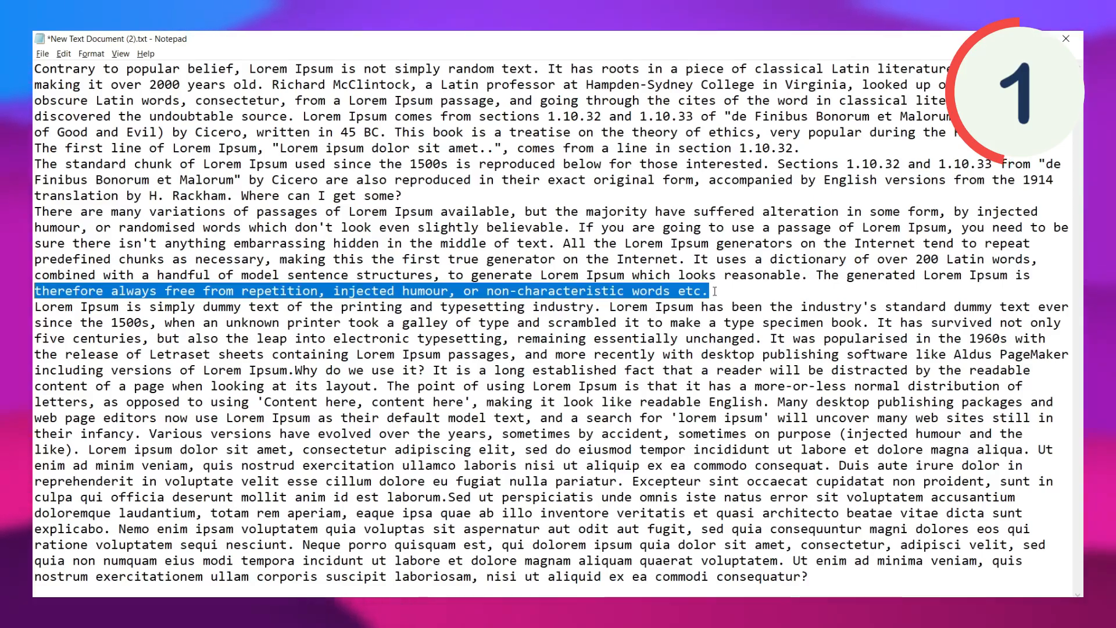
pyautogui.hotkey('shift', 'End')
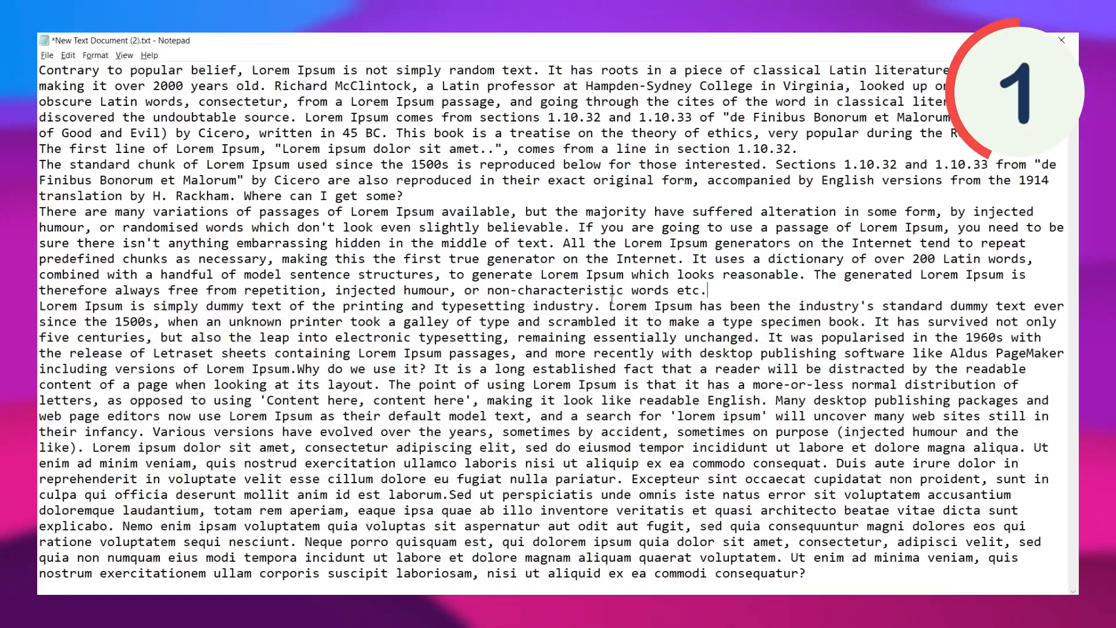
pyautogui.hotkey('shift', 'End')
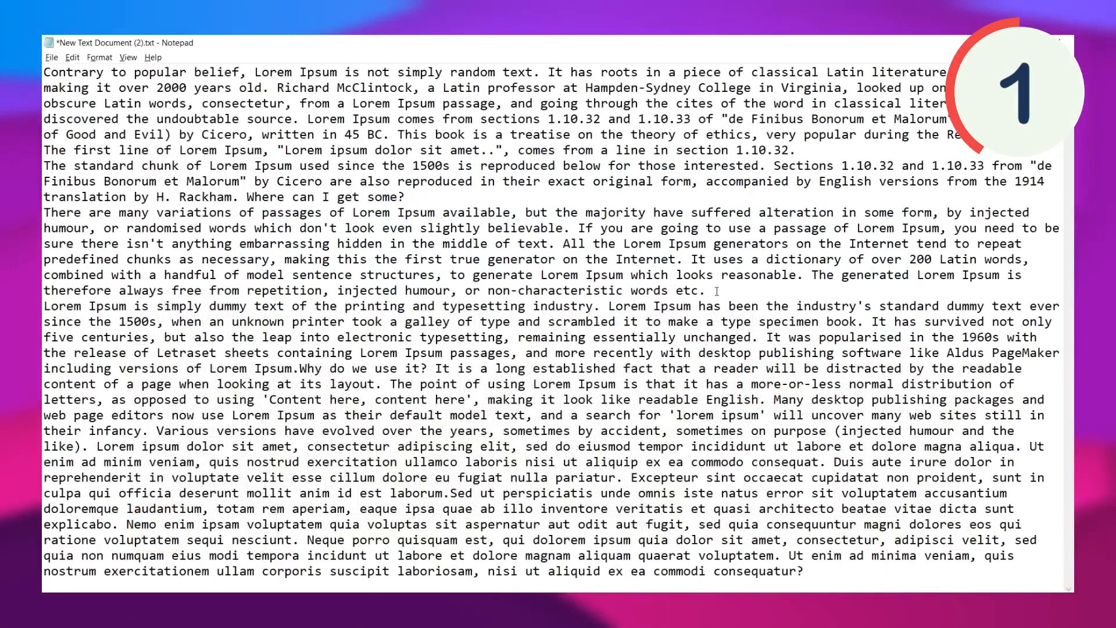
# - Place the cursor after "words etc." and jump to the end of the document
pyautogui.click(716, 290)
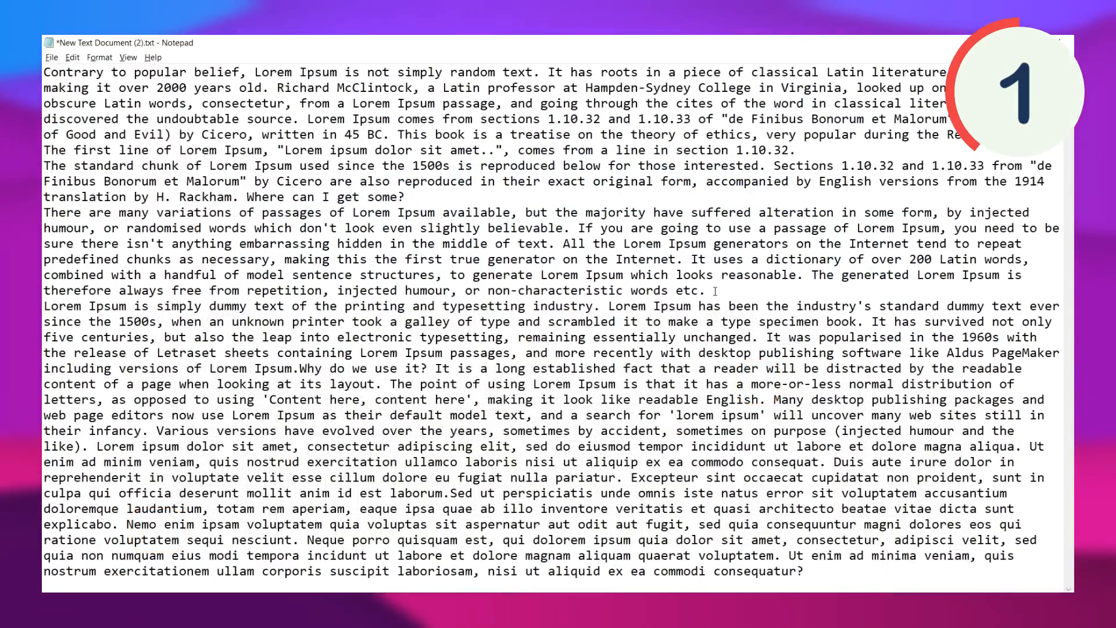
pyautogui.hotkey('ctrl', 'End')
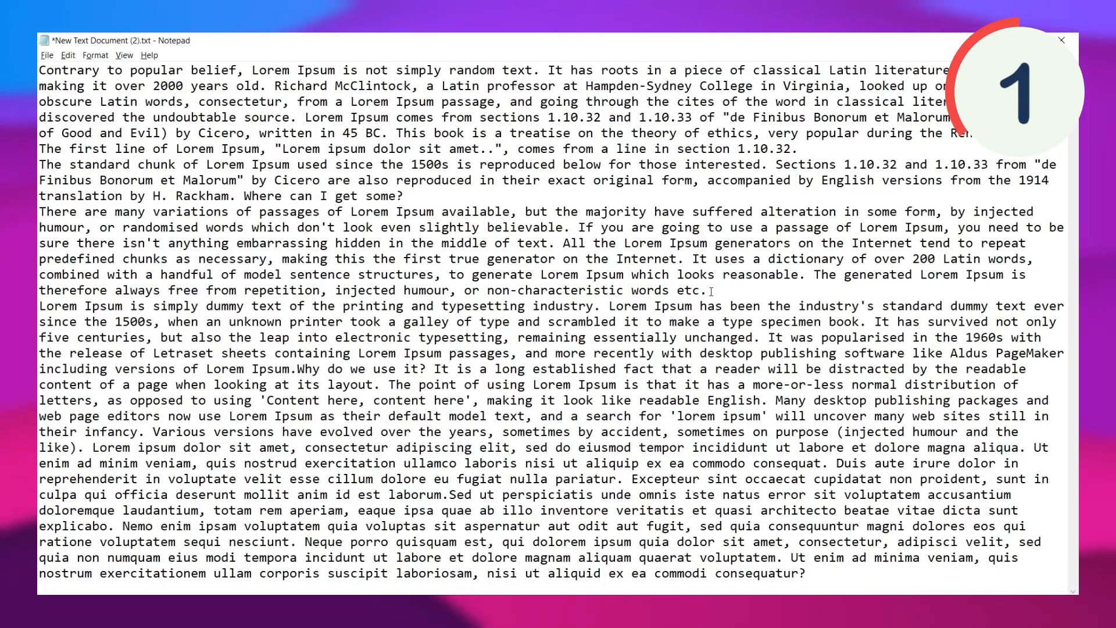
# - Save the text document and try to close its window
pyautogui.hotkey('ctrl', 's')
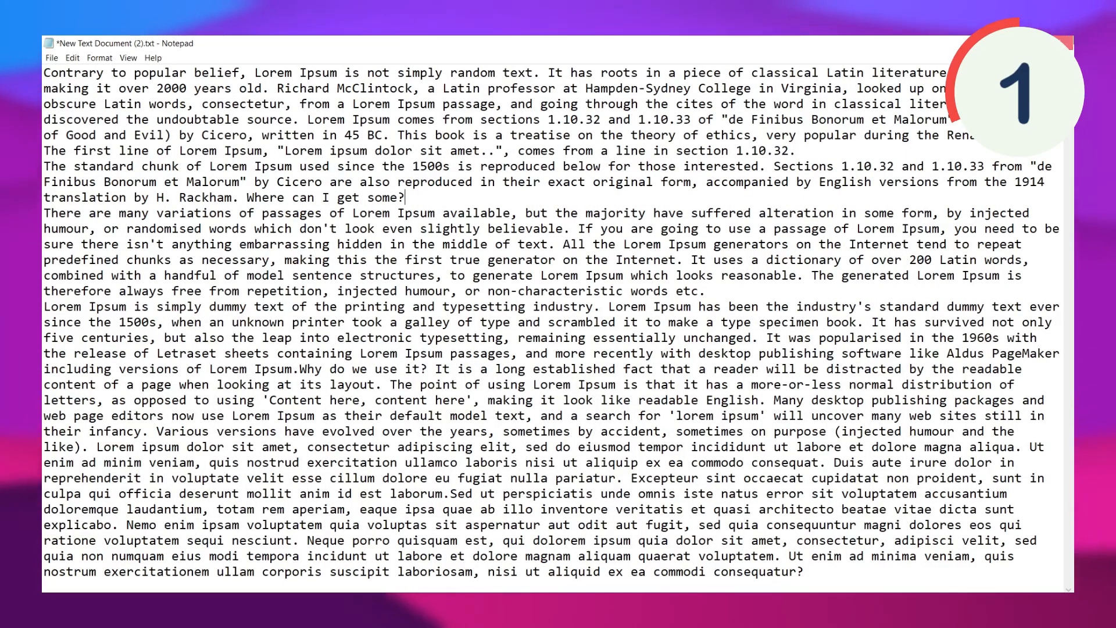
pyautogui.hotkey('alt', 'F4')
pyautogui.click(628, 337)
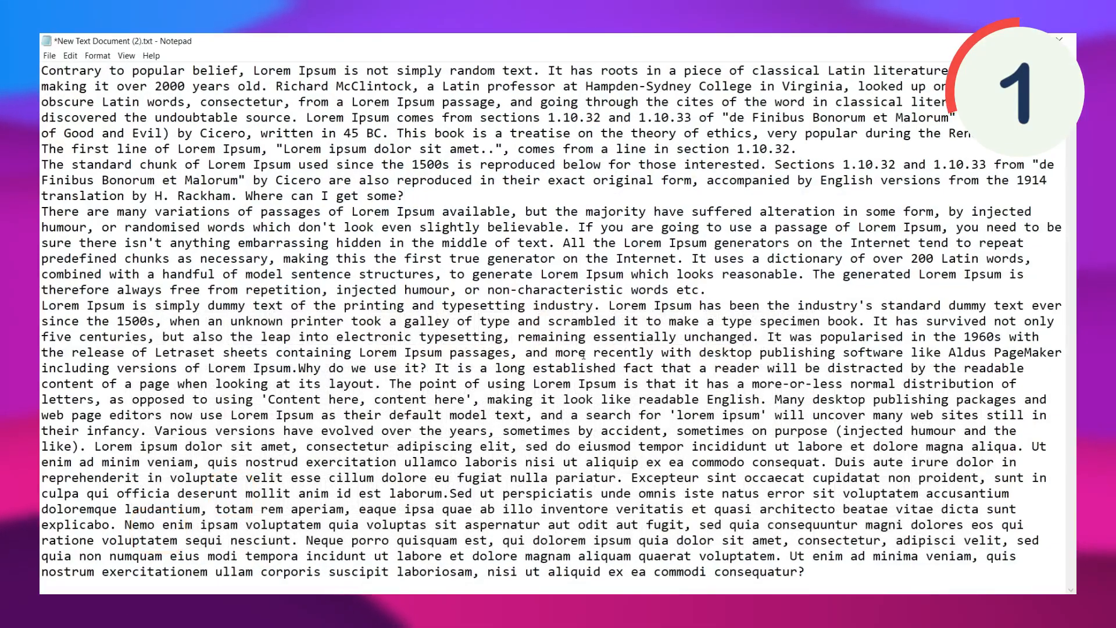
# - Delete the text after "Contrary" through "Where can I get some?" and undo the deletion
pyautogui.moveTo(441, 199); pyautogui.dragTo(93, 72)
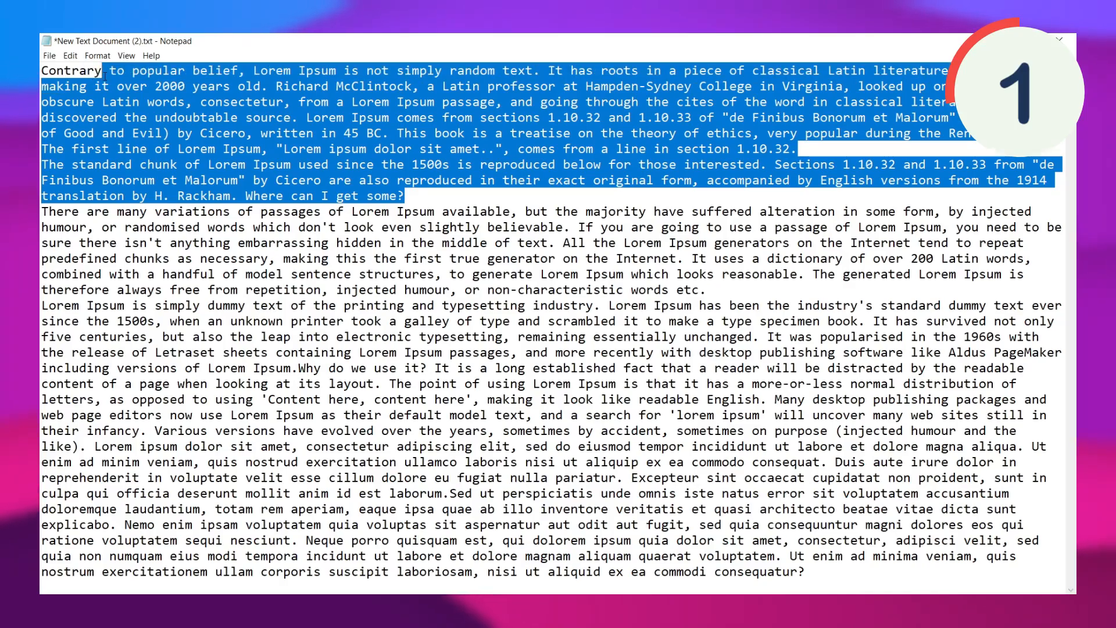
pyautogui.press('BackSpace')
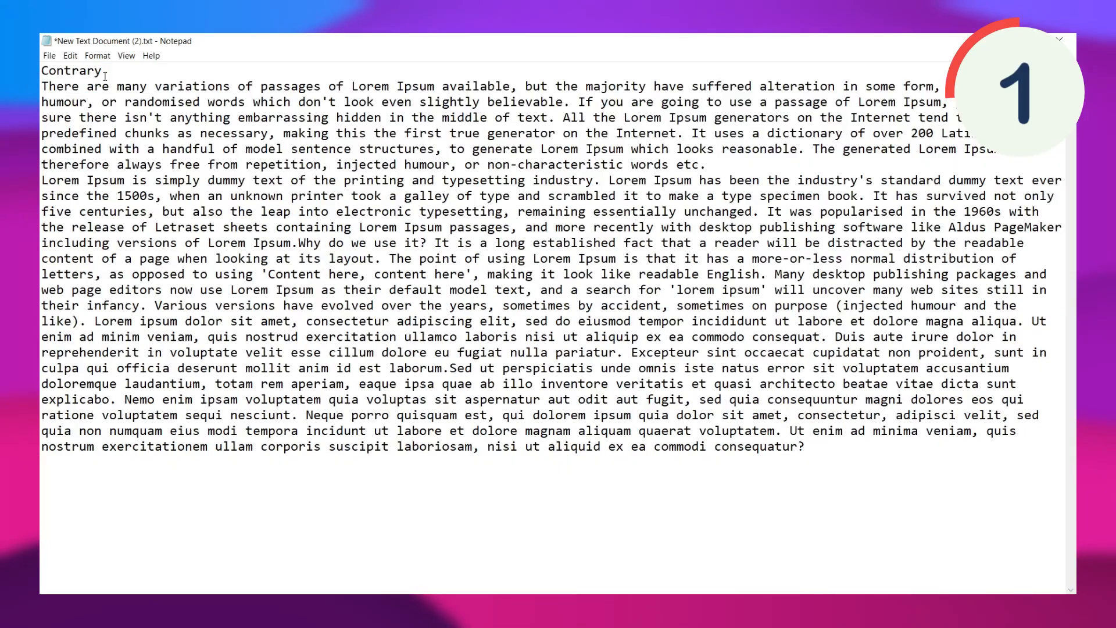
pyautogui.hotkey('ctrl', 'z')
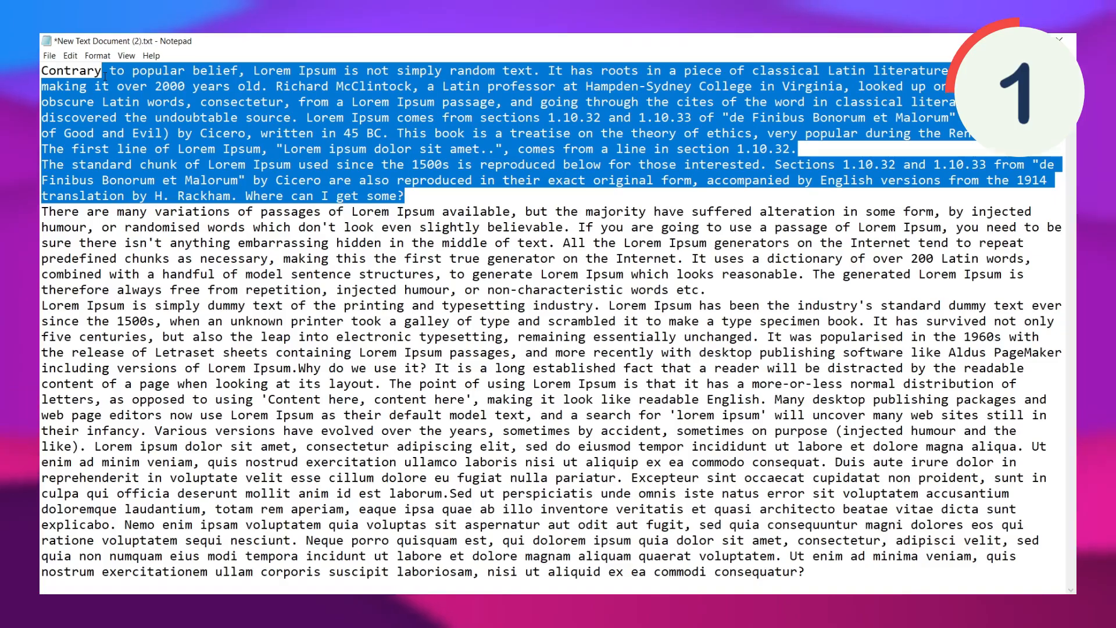
pyautogui.press('Right')
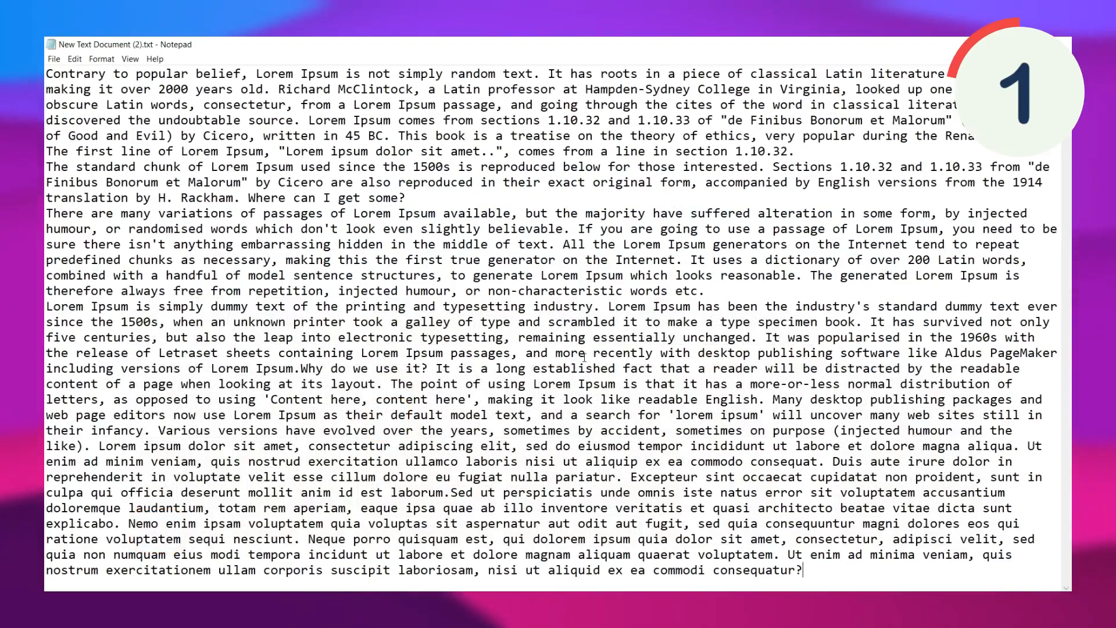
# - Delete the text after "Contrary" through "Where can I get some?", undo and repeat that deletion, and close the document
pyautogui.moveTo(417, 192); pyautogui.dragTo(107, 70)
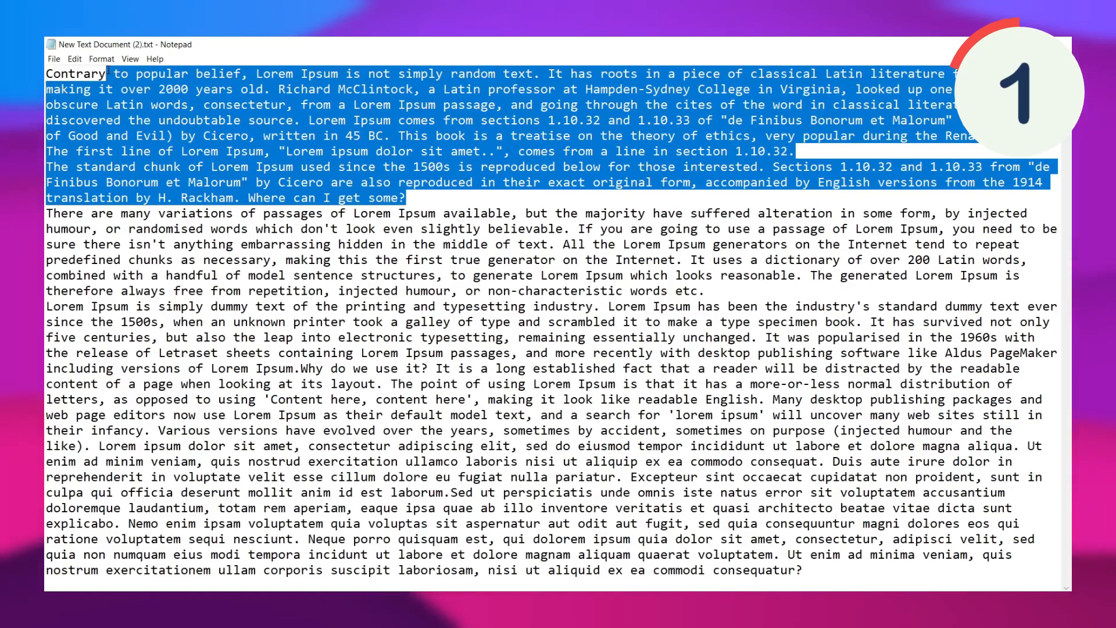
pyautogui.press('BackSpace')
pyautogui.hotkey('ctrl', 'z')
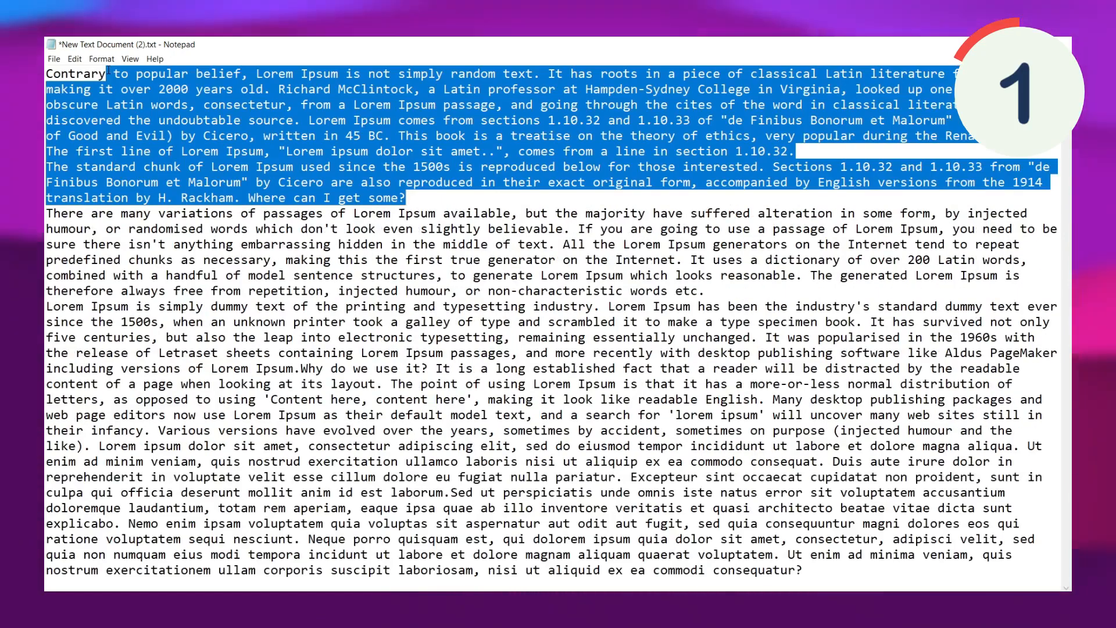
pyautogui.press('BackSpace')
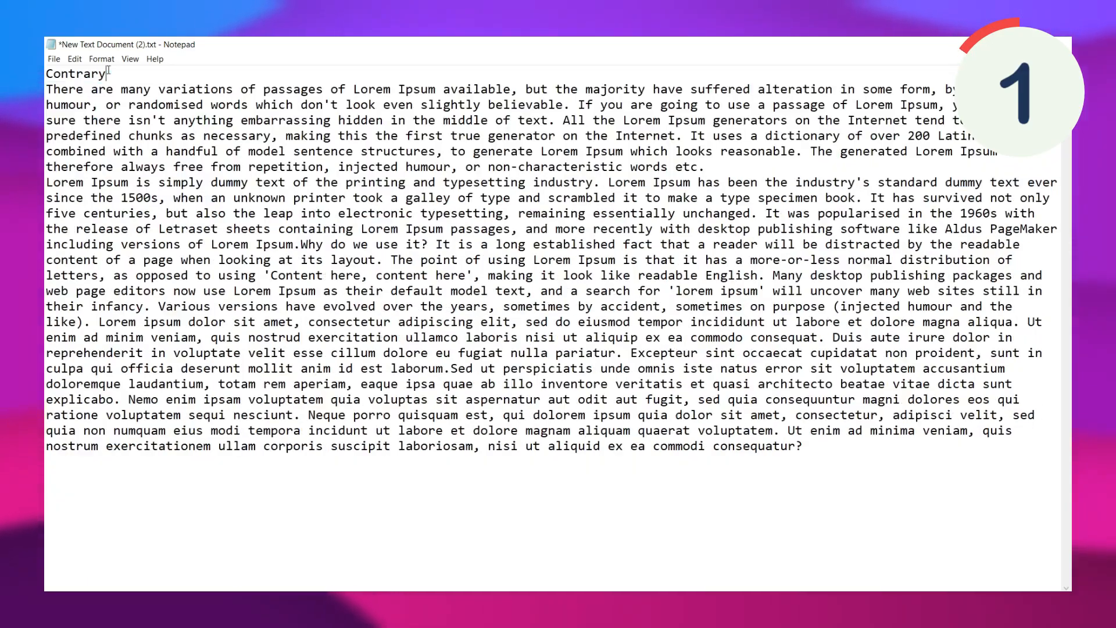
pyautogui.hotkey('alt', 'F4')
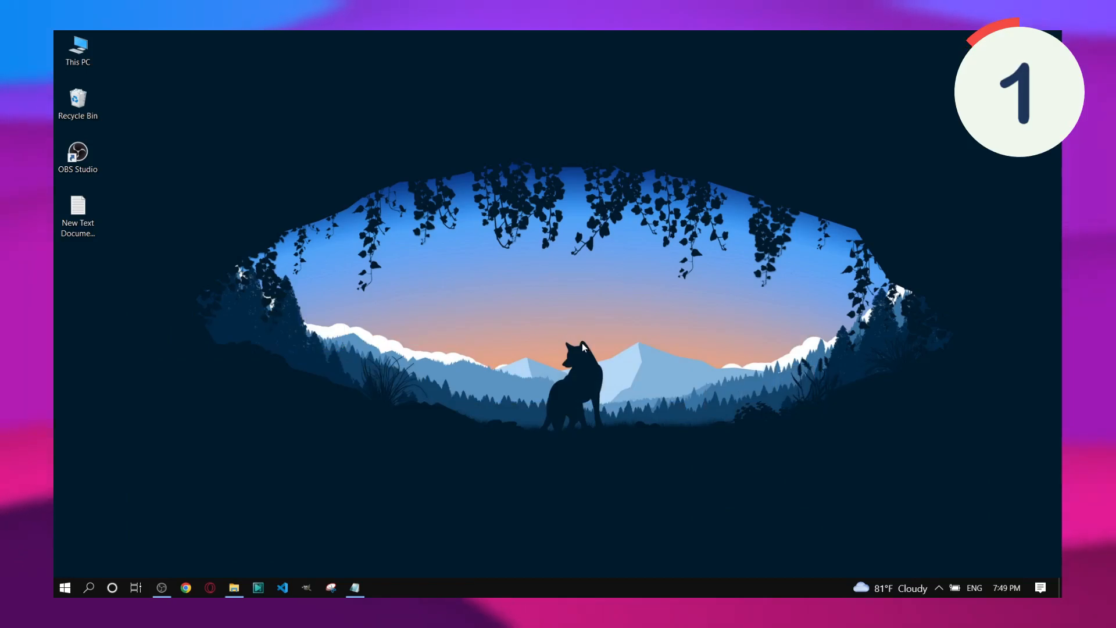
# - Switch to the File Explorer window and on to the open Notepad document
pyautogui.hotkey('alt', 'Tab')
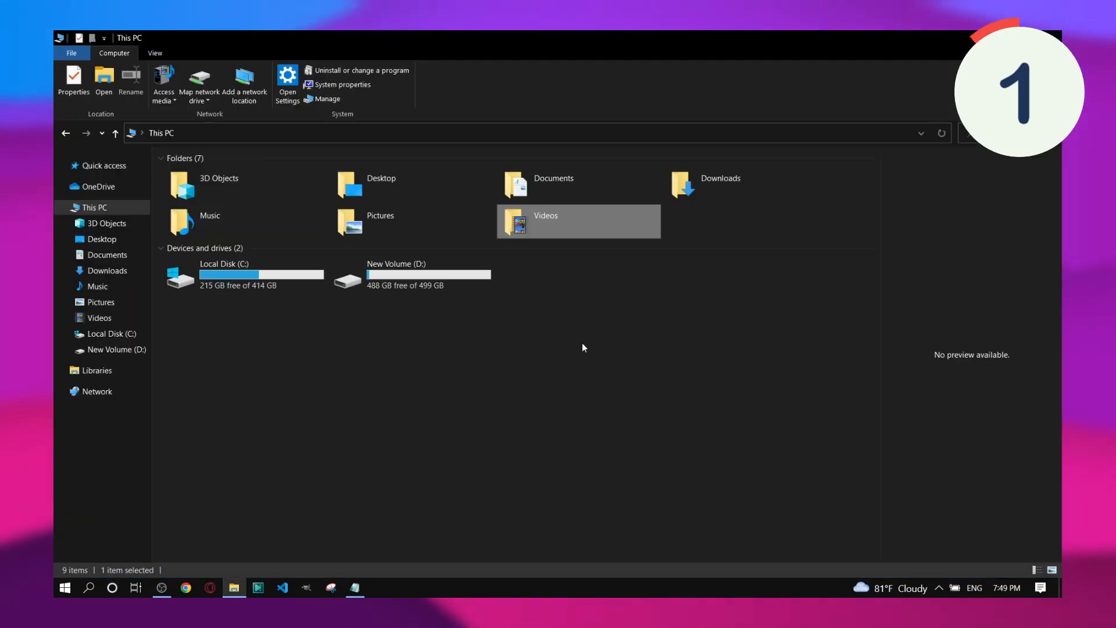
pyautogui.hotkey('alt', 'Tab')
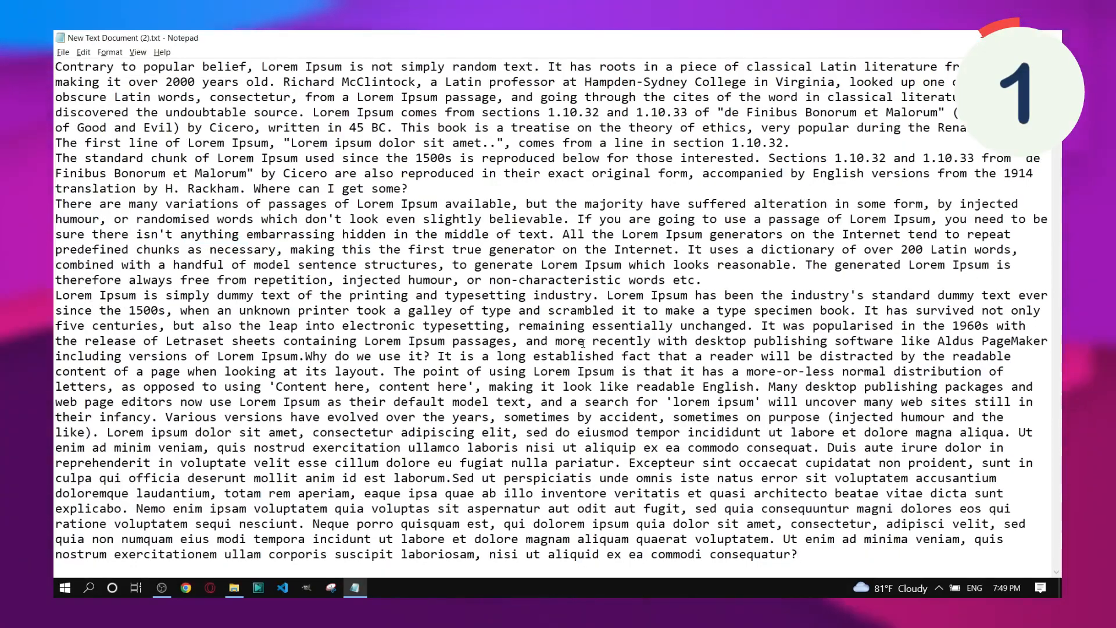
# - Close the Notepad document and show the desktop
pyautogui.hotkey('alt', 'F4')
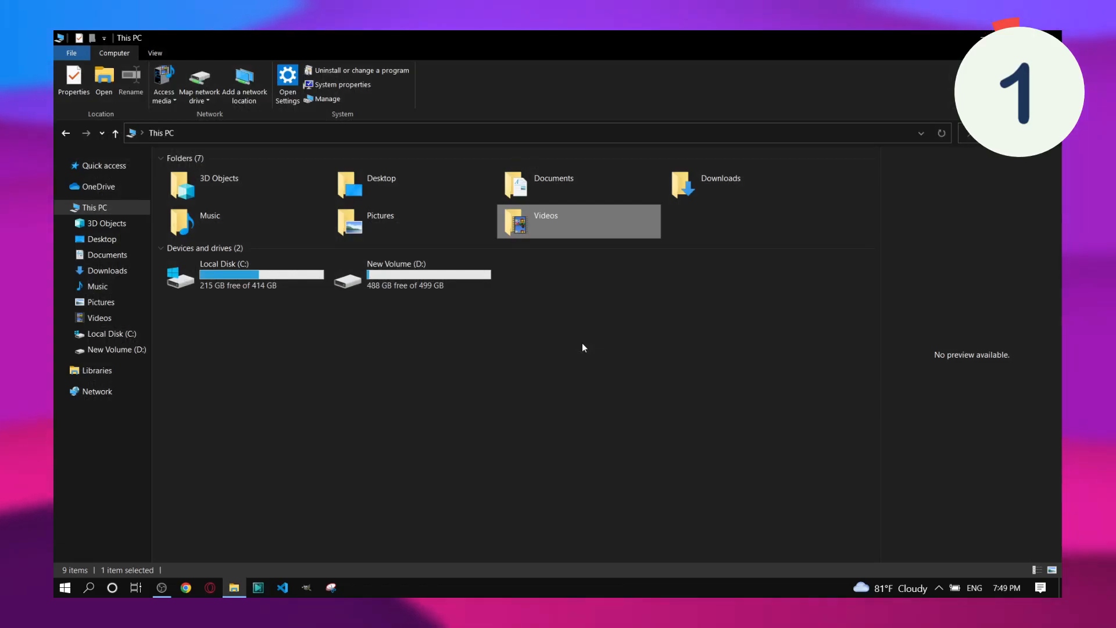
pyautogui.press('super+d')
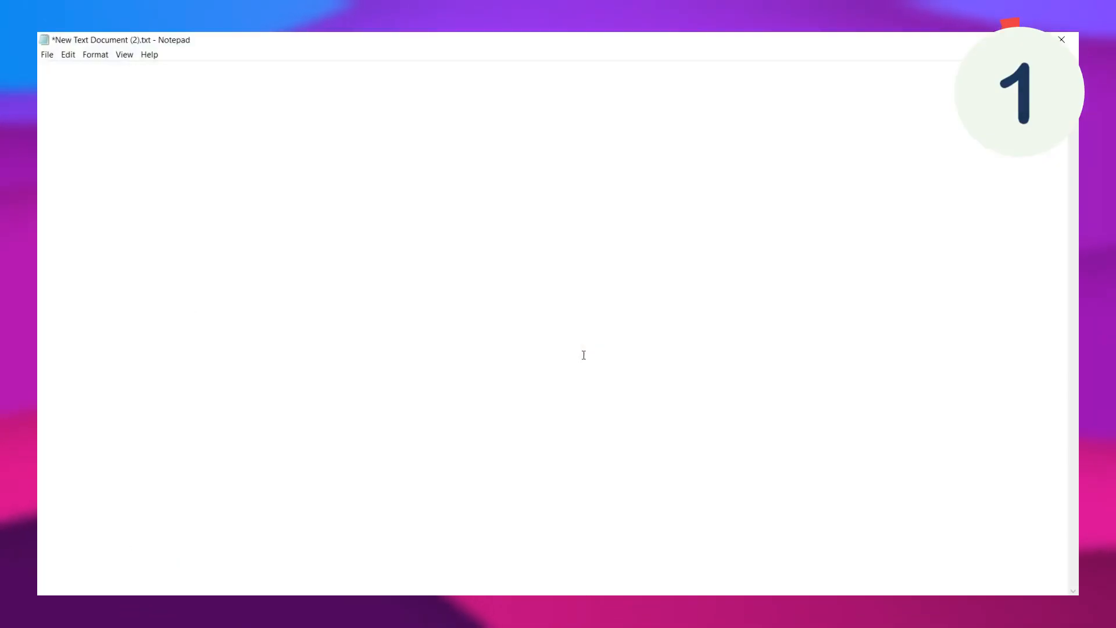
# - Paste the clipboard history entry beginning "It uses a dictionary of over 200 Latin words" into the empty Notepad document
pyautogui.press('super+v')
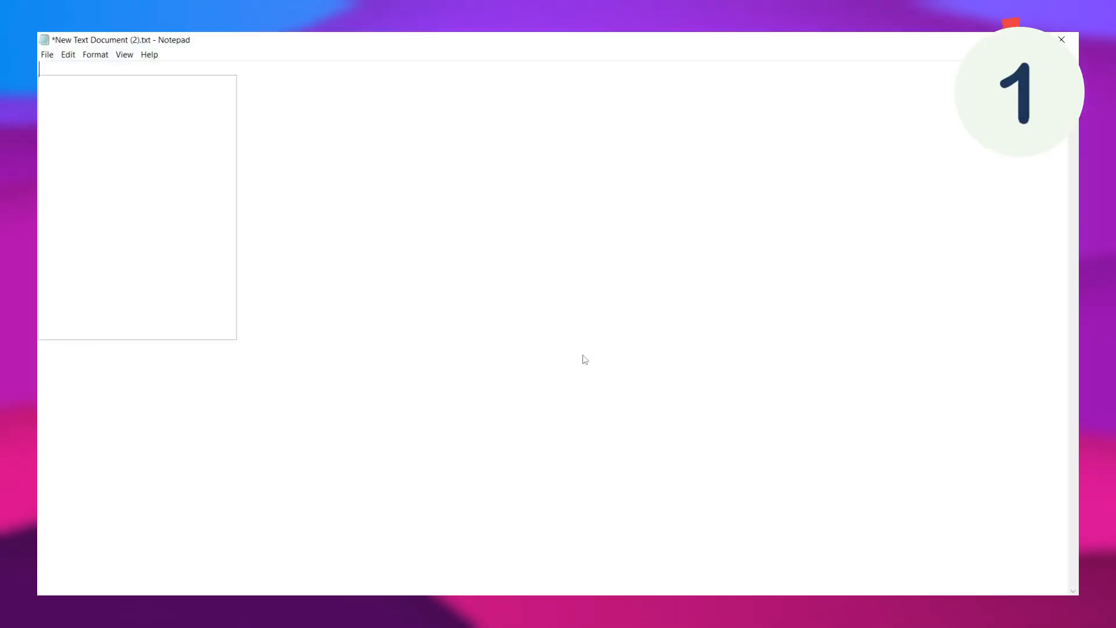
pyautogui.scroll(-10, 184, 238)
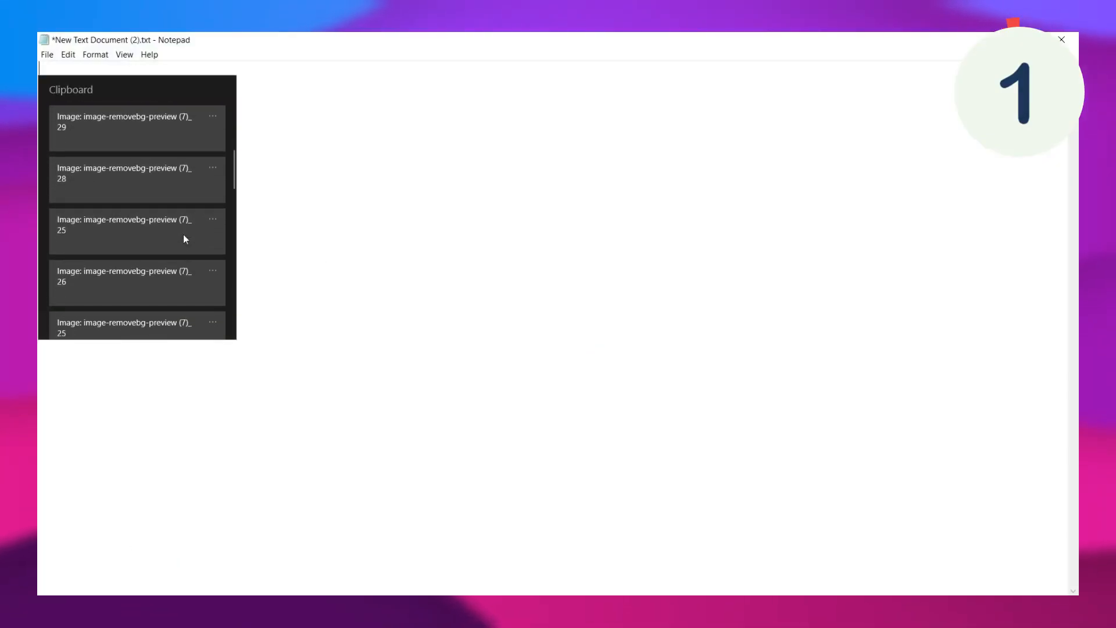
pyautogui.scroll(10, 184, 238)
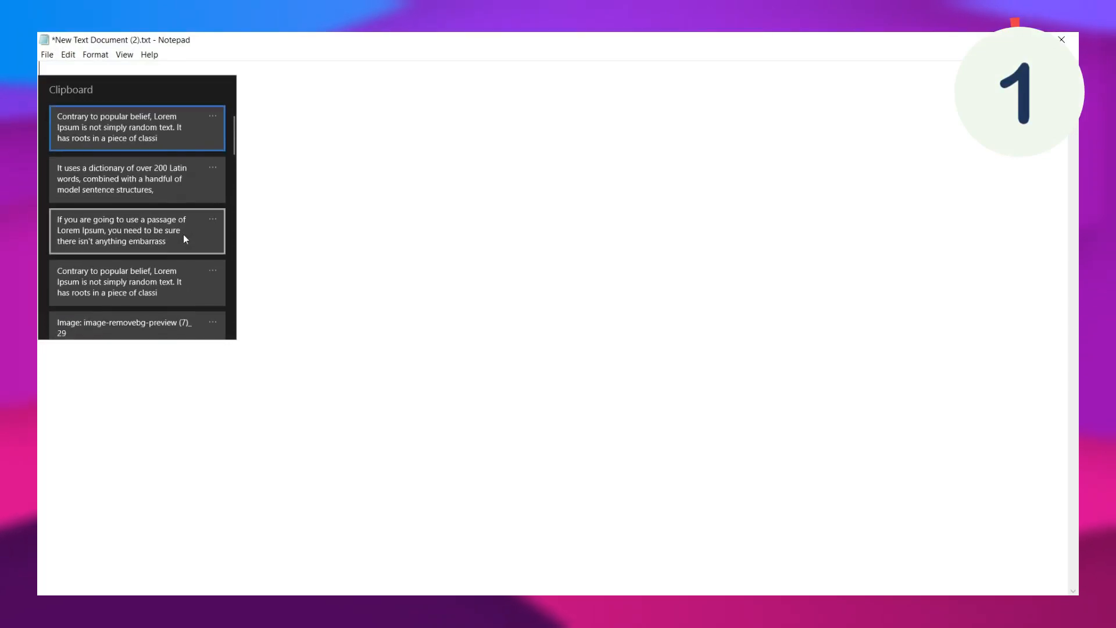
pyautogui.click(187, 189)
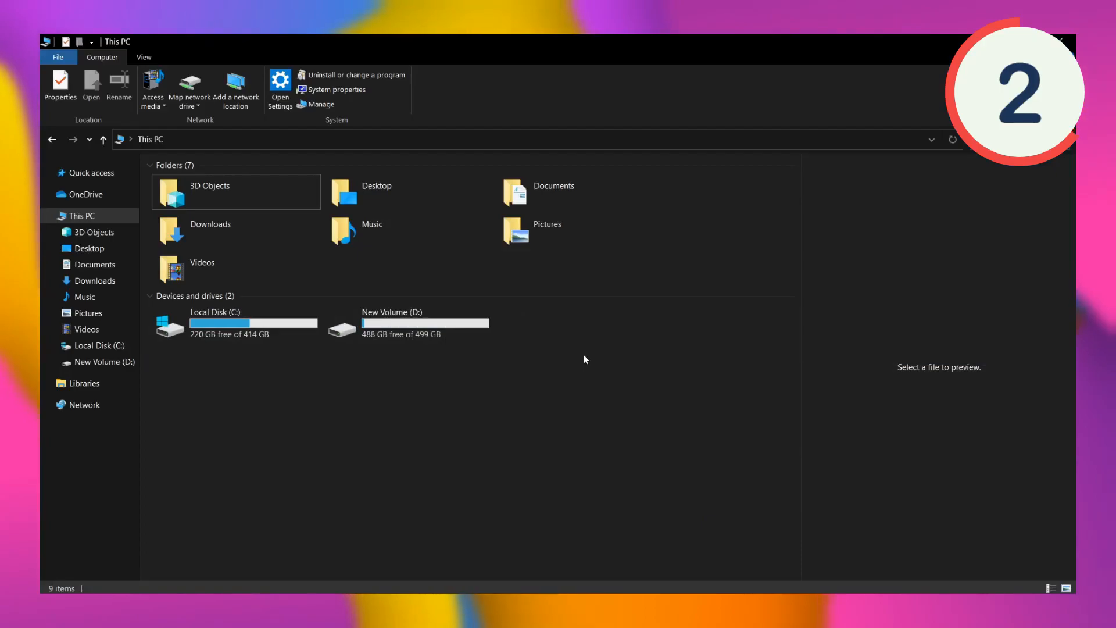
# - Create virtual desktops Desktop 2 and Desktop 3 through Task View and open Desktop 2
pyautogui.press('ctrl+super+d')
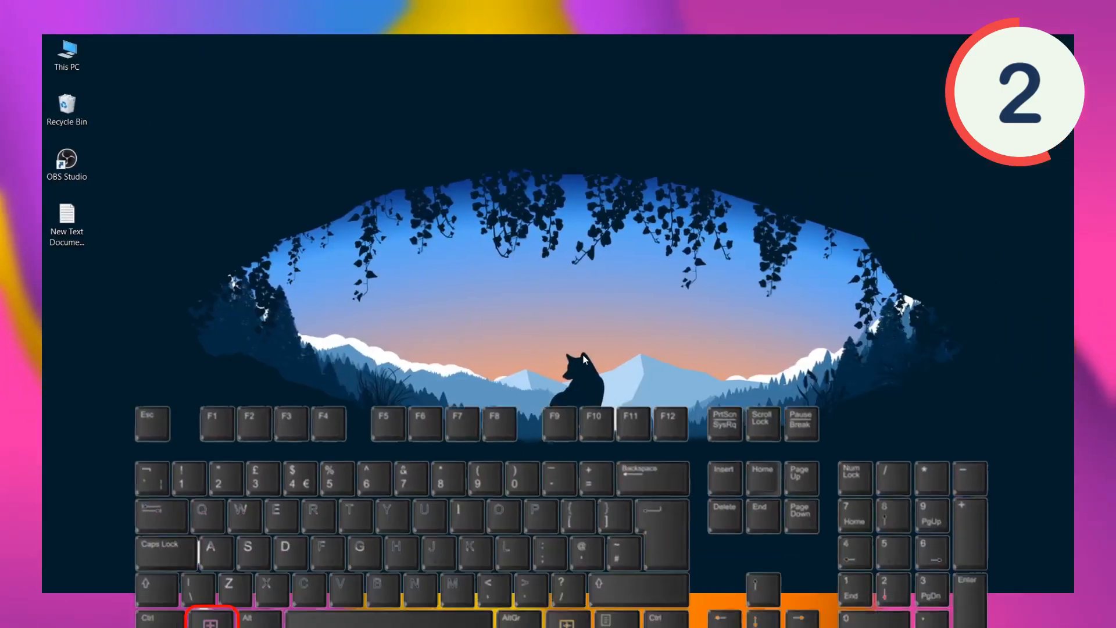
pyautogui.press('super+Tab')
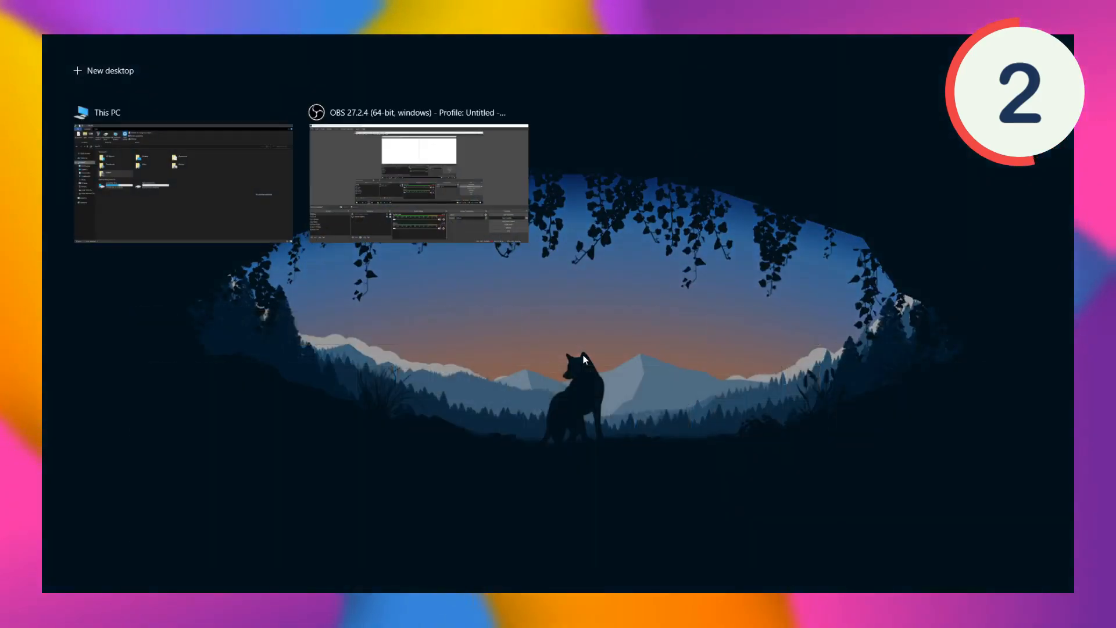
pyautogui.click(110, 76)
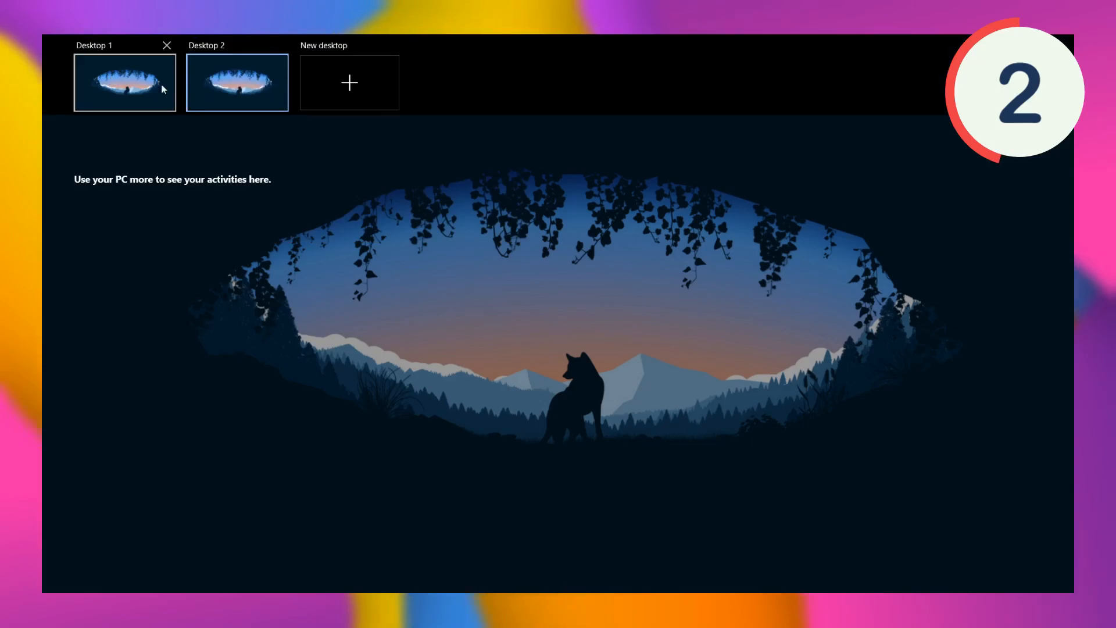
pyautogui.click(344, 92)
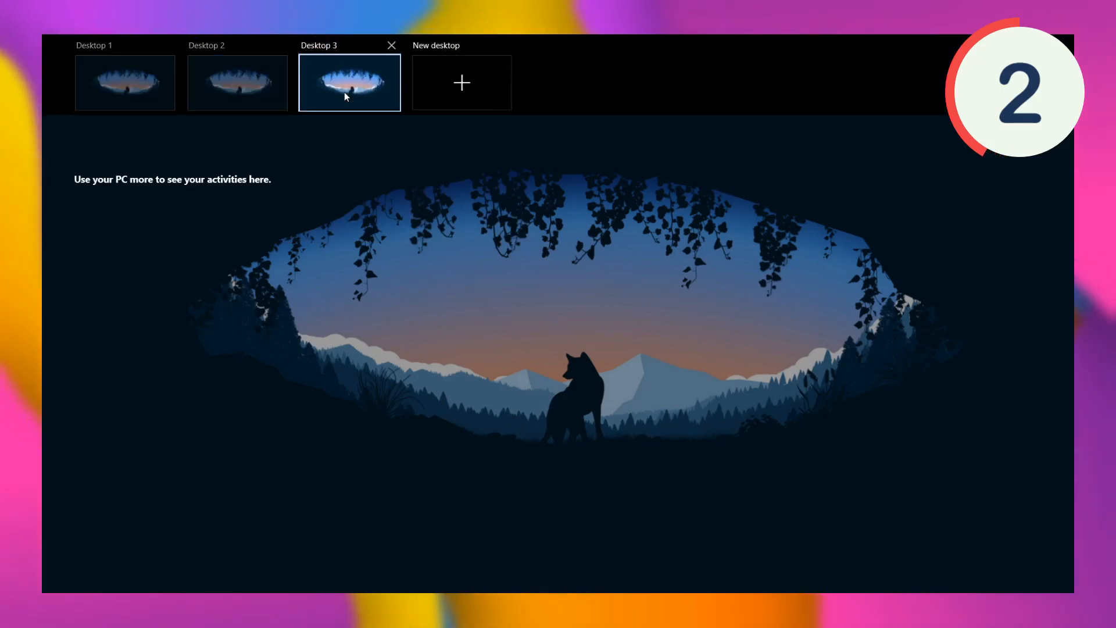
pyautogui.click(267, 96)
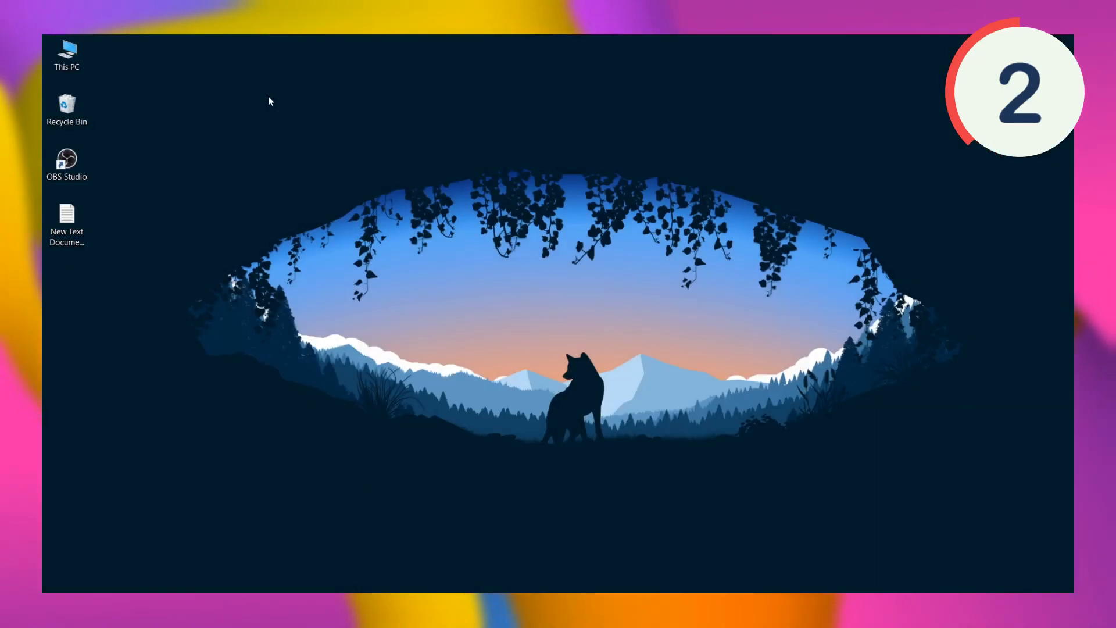
# - Remove Desktop 3 and Desktop 2 in Task View
pyautogui.press('super+Tab')
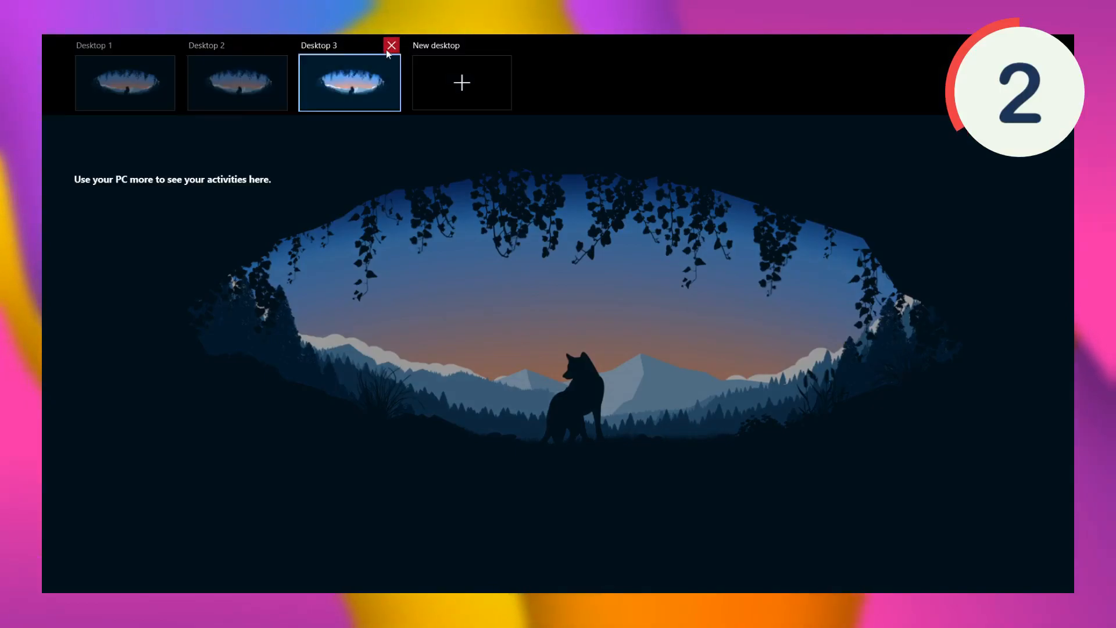
pyautogui.click(391, 45)
pyautogui.click(279, 46)
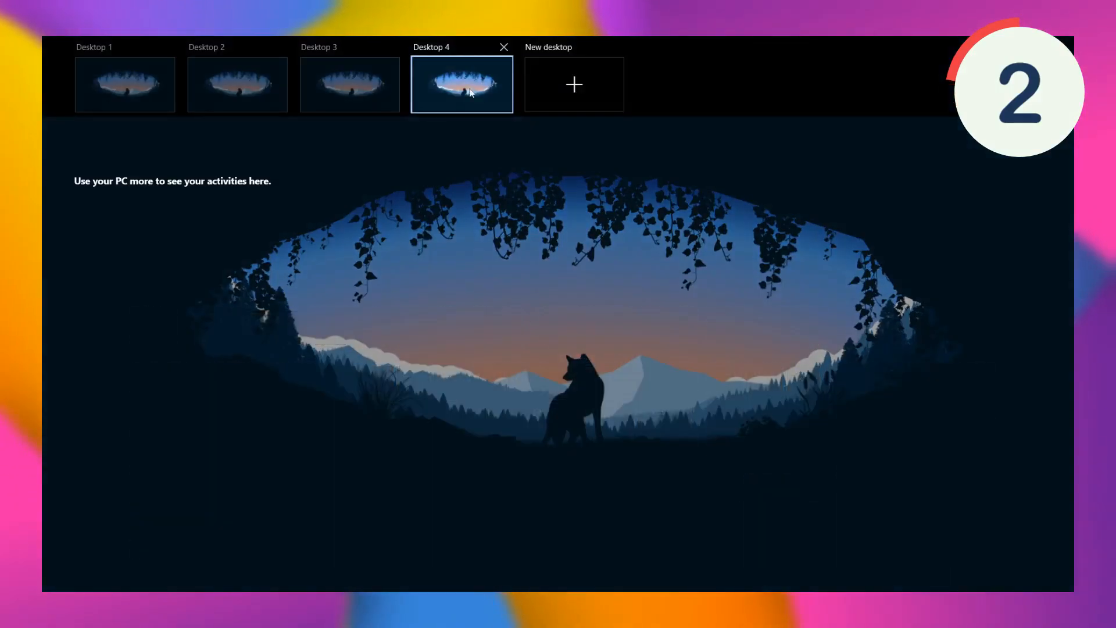
# - Switch from Desktop 4 to Desktop 2 and check the active virtual desktop in Task View
pyautogui.press('Escape')
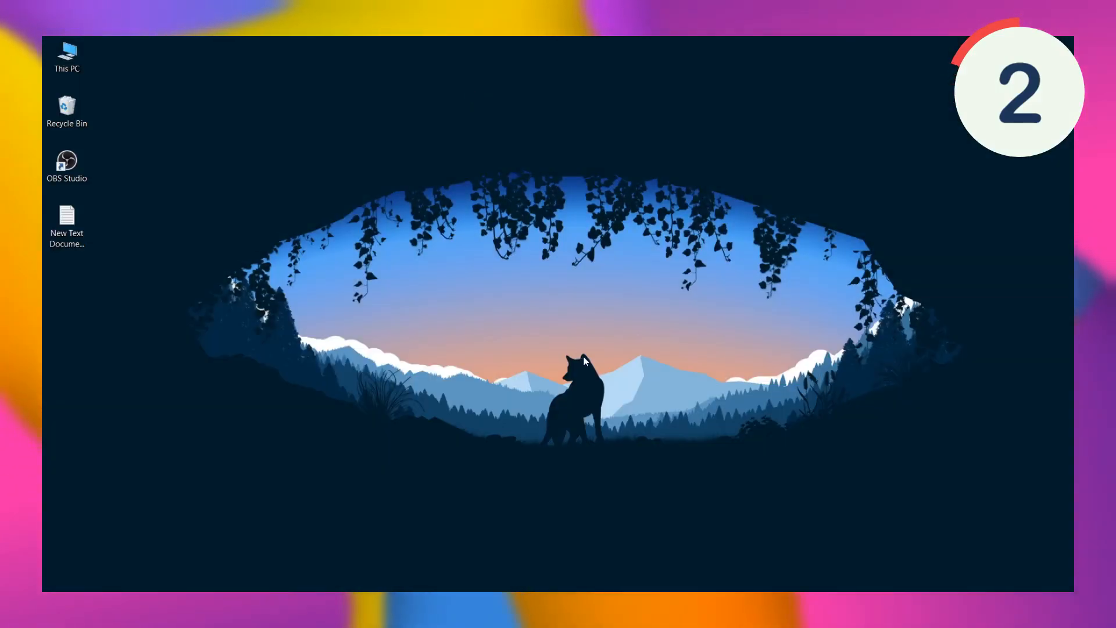
pyautogui.press('super+Tab')
pyautogui.press('Escape')
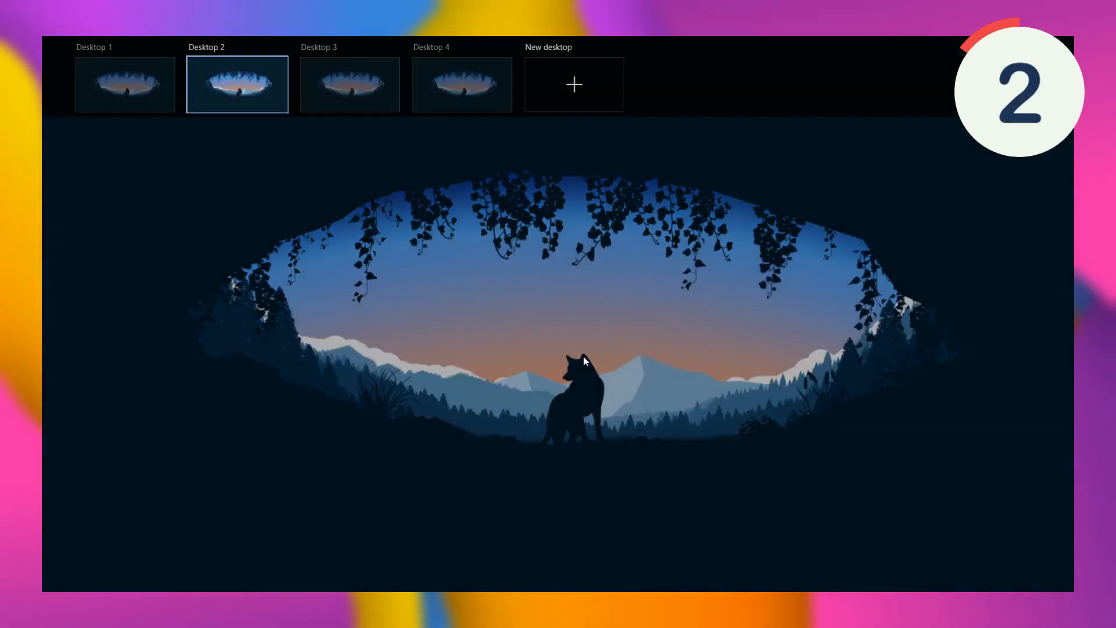
# - Close the active virtual desktops one after another and check the remaining desktops in Task View
pyautogui.press('super+Tab')
pyautogui.press('ctrl+super+F4')
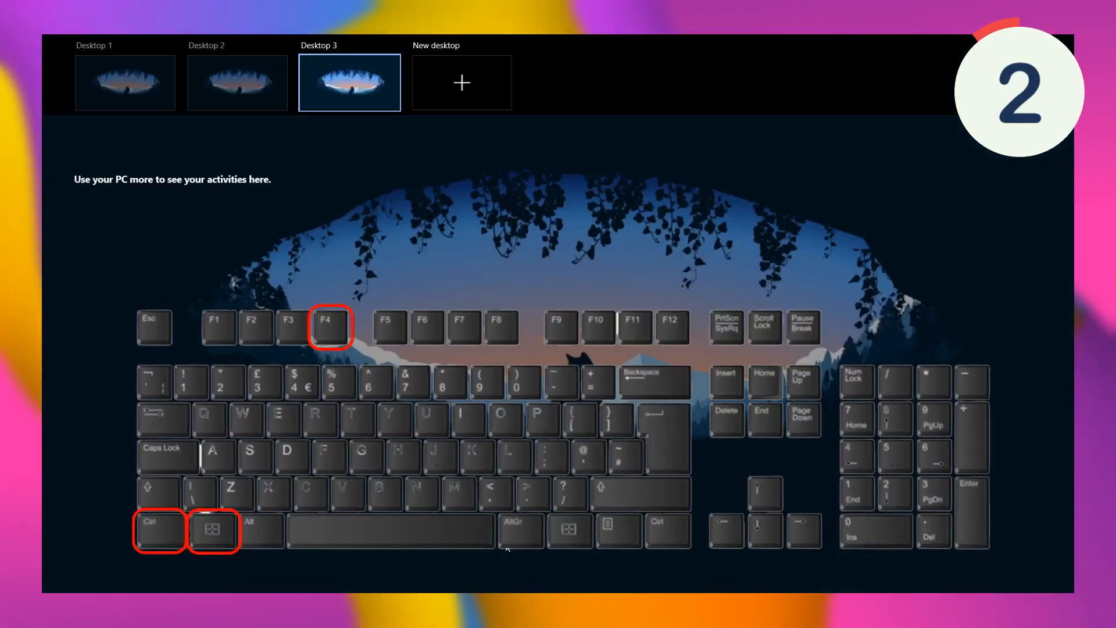
pyautogui.press('Escape')
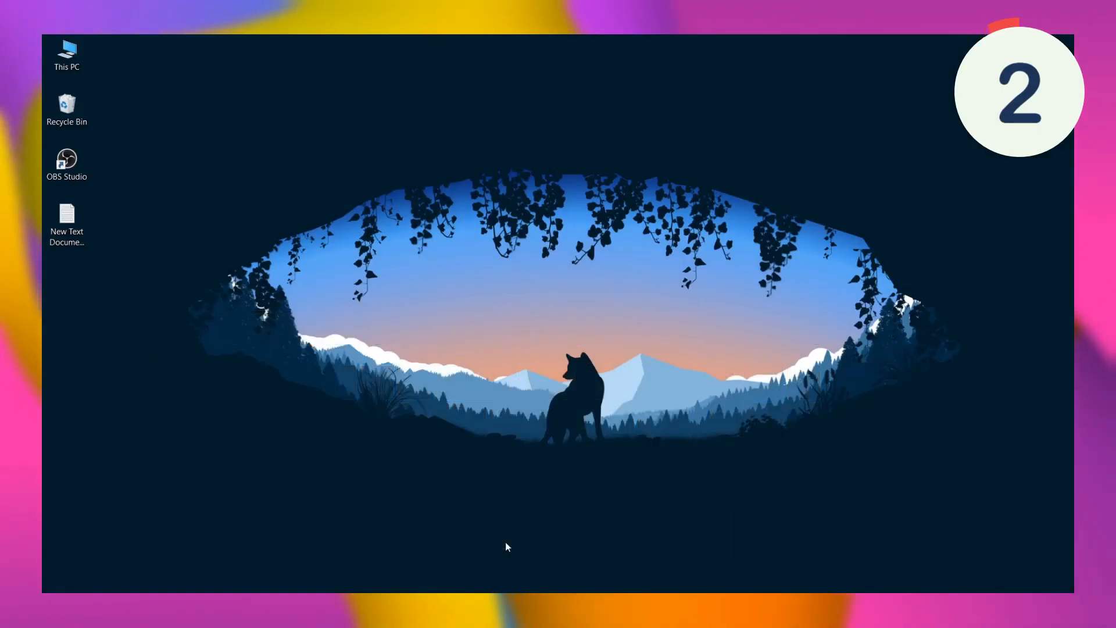
pyautogui.press('ctrl+super+F4')
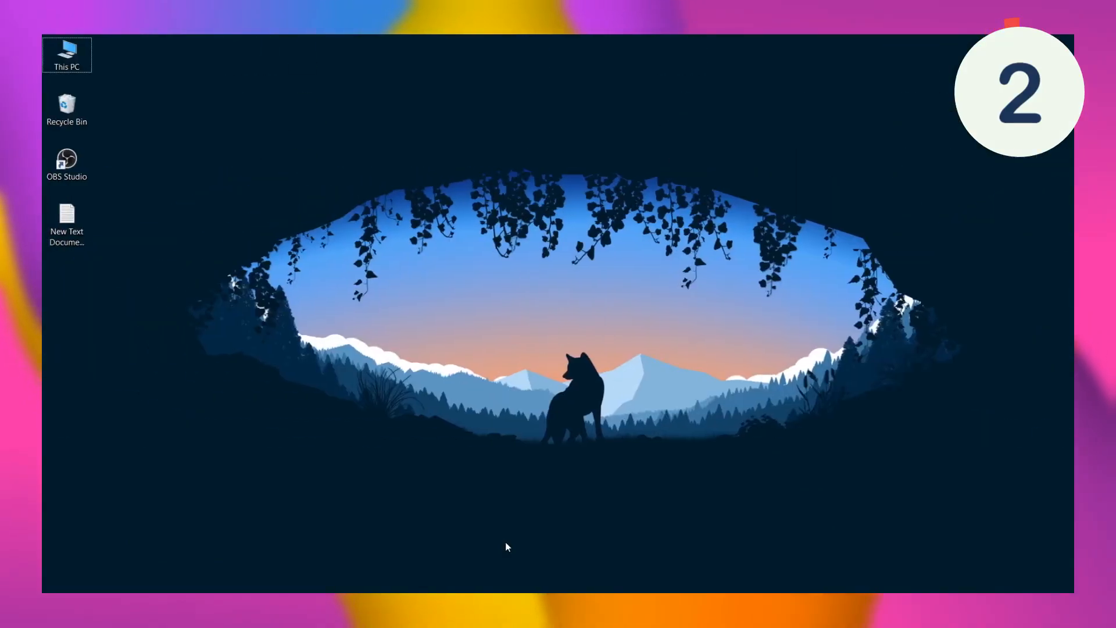
pyautogui.press('super+Tab')
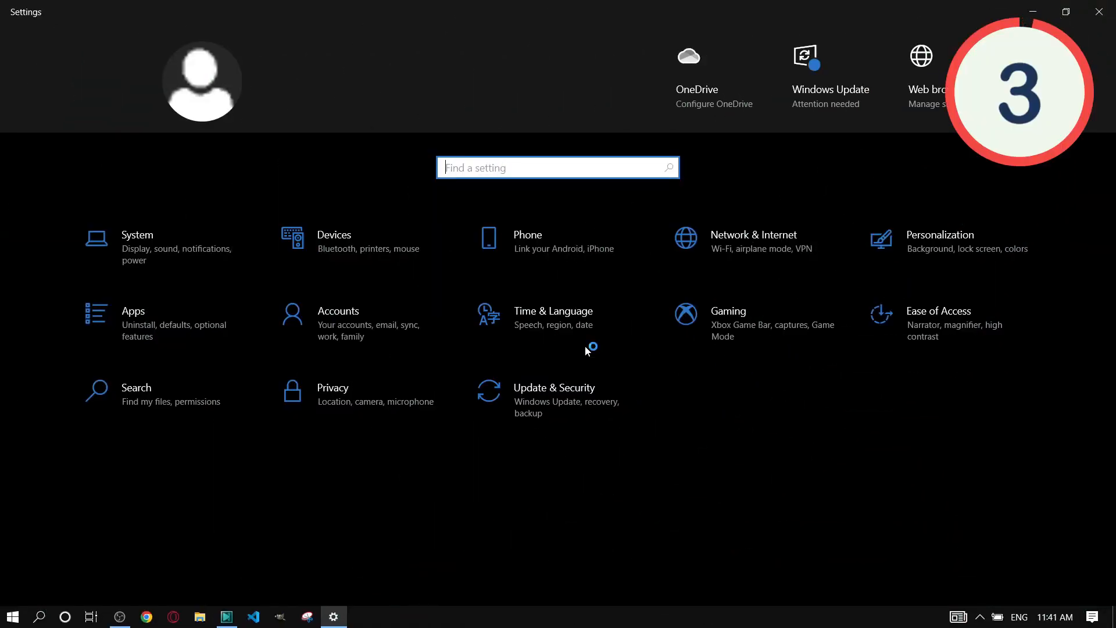
# - Turn on Snap windows in the System Multitasking settings and enable automatically sizing a snapped window to fill available space
pyautogui.click(157, 250)
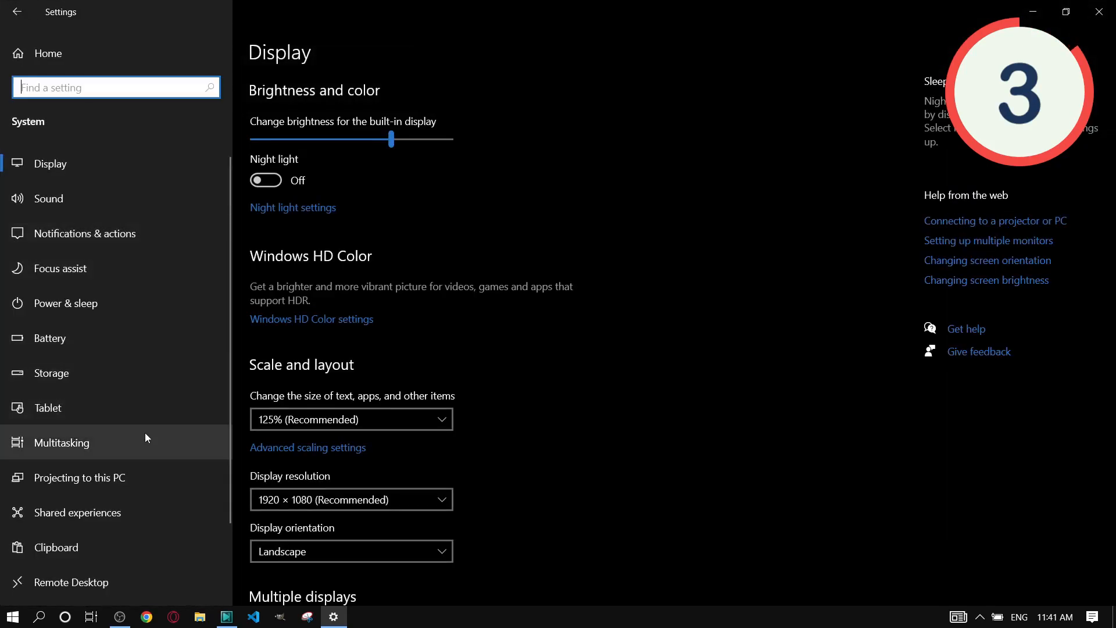
pyautogui.click(145, 438)
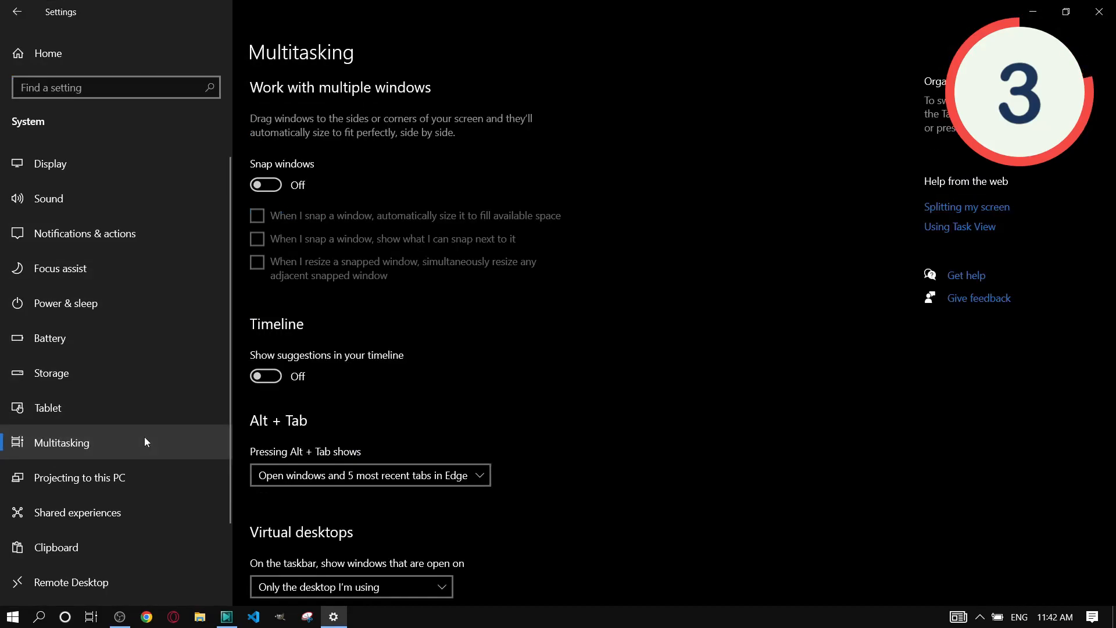
pyautogui.click(267, 192)
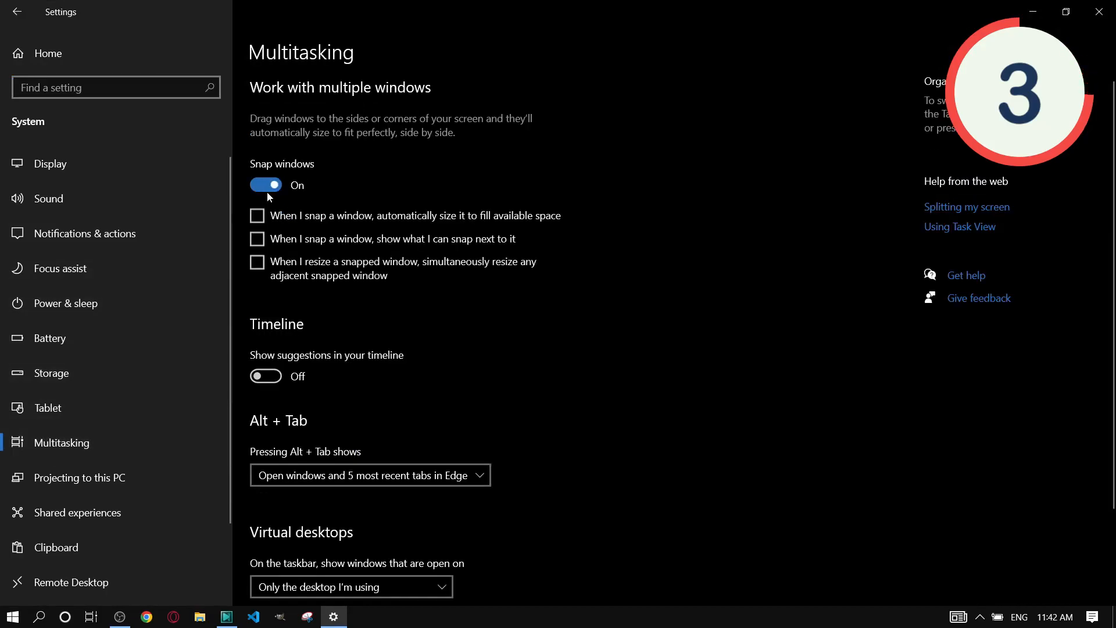
pyautogui.click(257, 218)
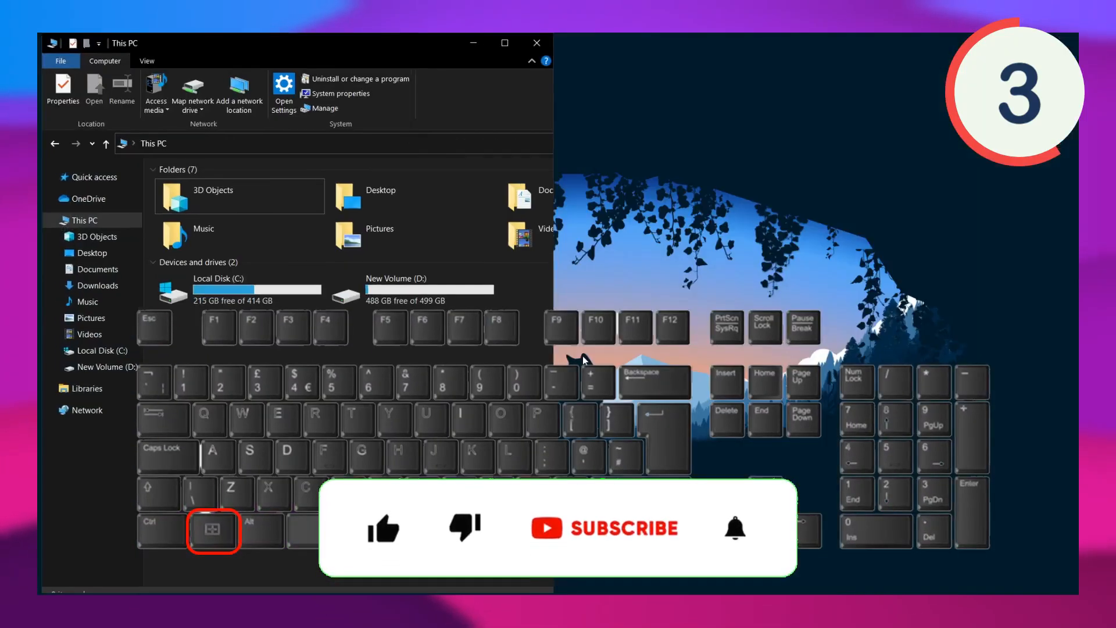
# - Snap the File Explorer window to the left half of the screen and fill the right half with the Notepad document
pyautogui.press('super+Left')
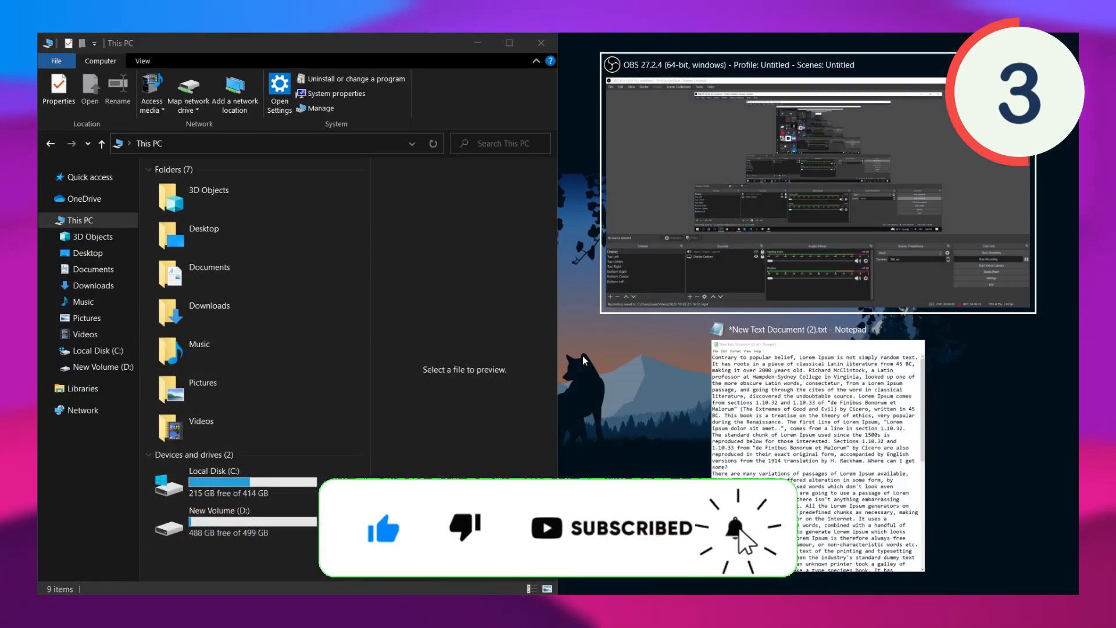
pyautogui.press('Down')
pyautogui.press('Return')
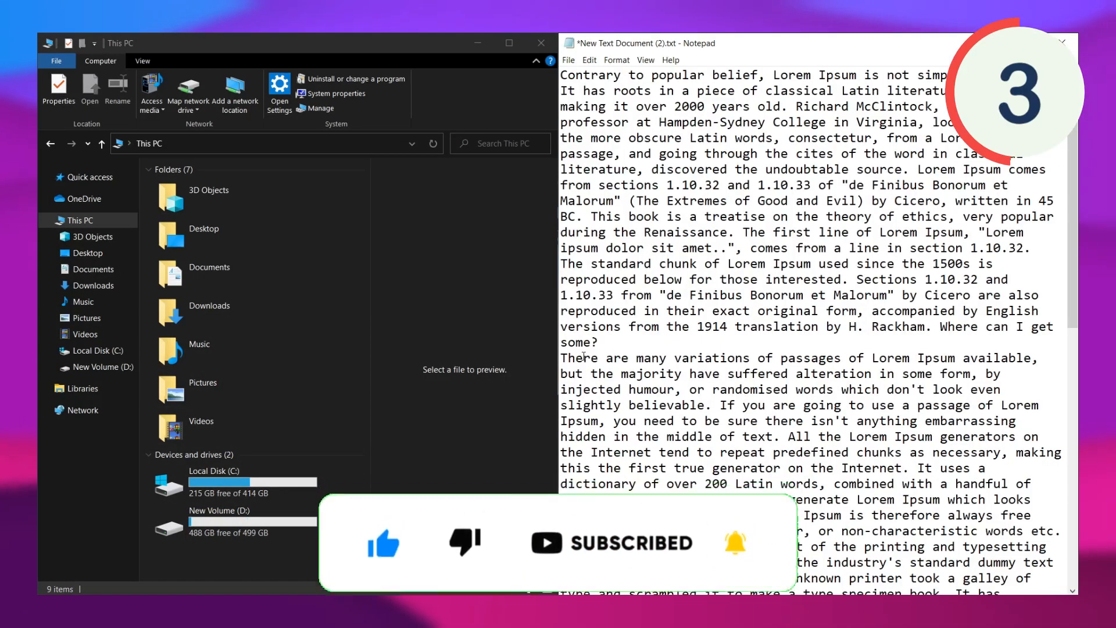
# - Snap the File Explorer window to the right half of the screen and fill the left half with the Notepad document
pyautogui.press('super')
pyautogui.press('super')
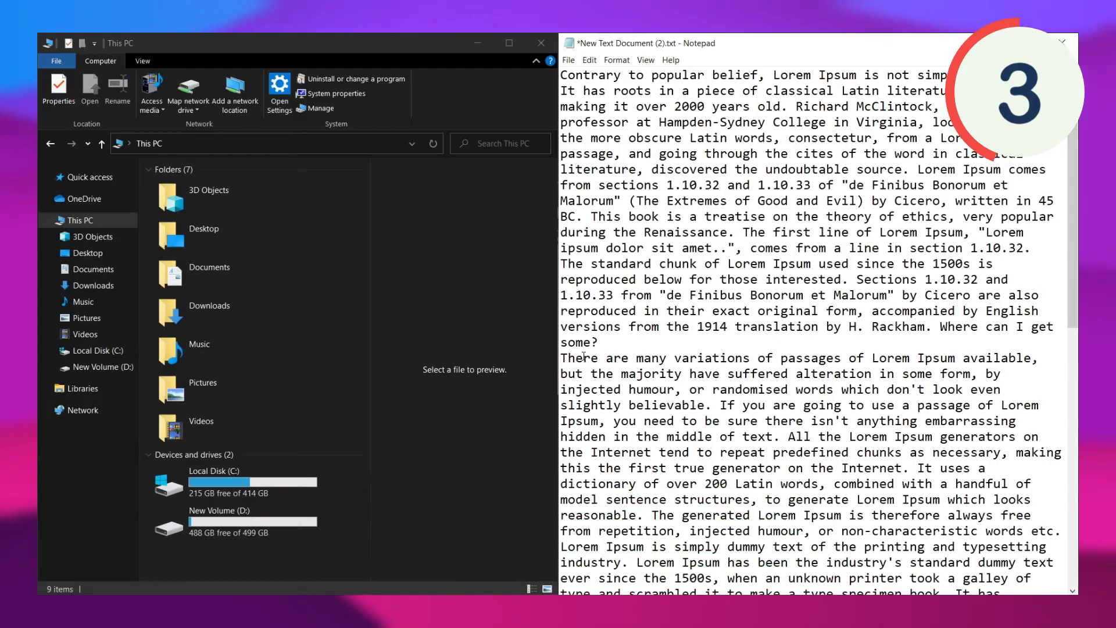
pyautogui.press('super+Right')
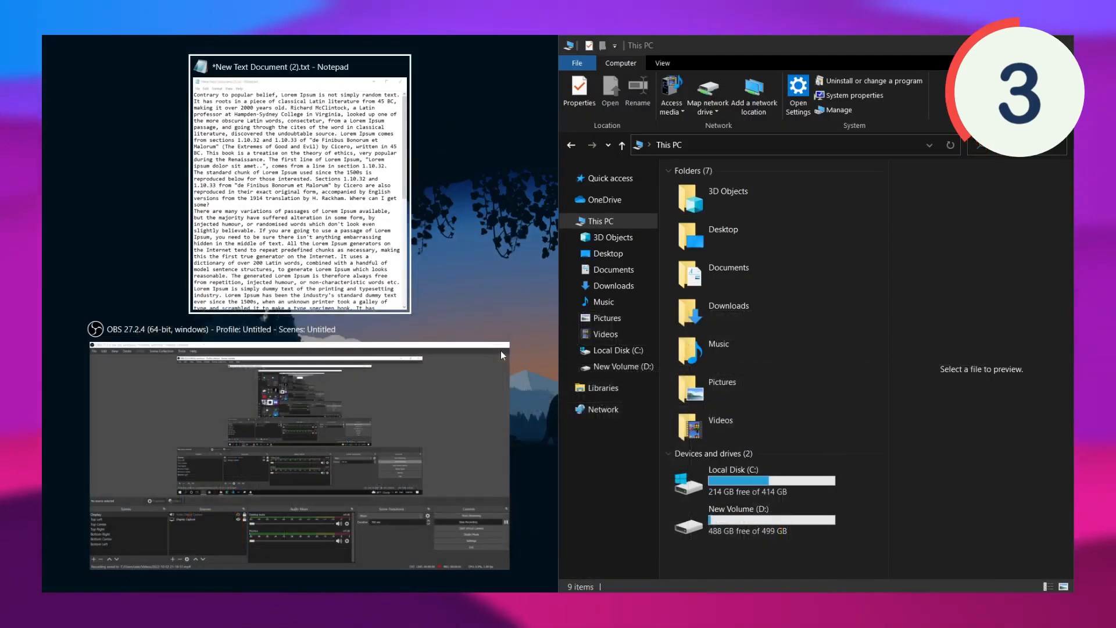
pyautogui.click(347, 228)
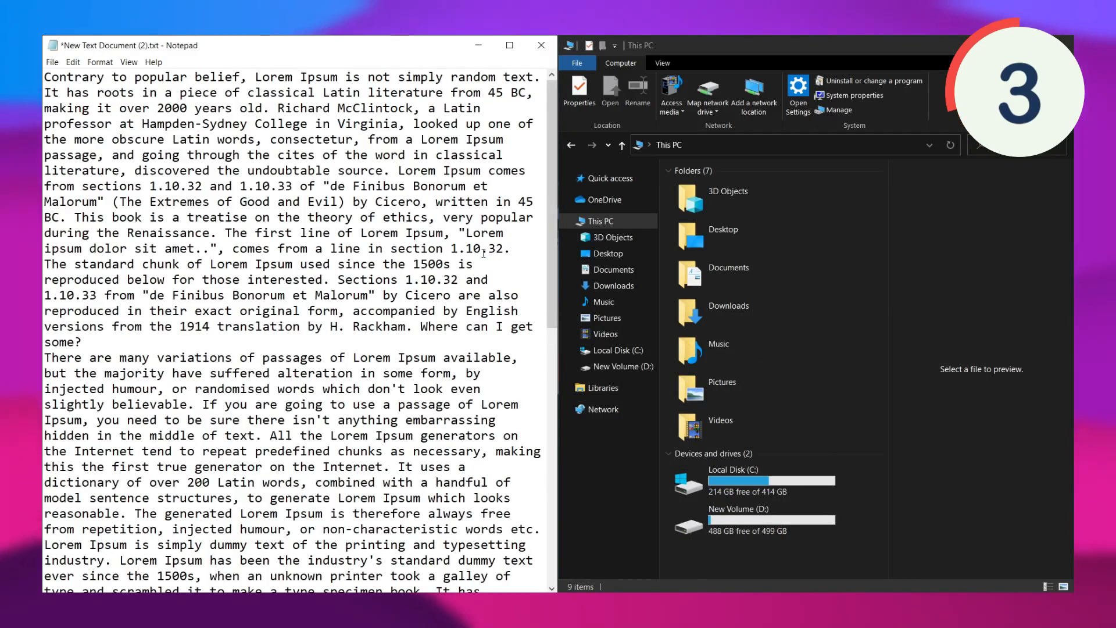
# - Activate the File Explorer window and minimize it, leaving Notepad snapped beside the desktop
pyautogui.click(647, 501)
pyautogui.press('super')
pyautogui.press('super')
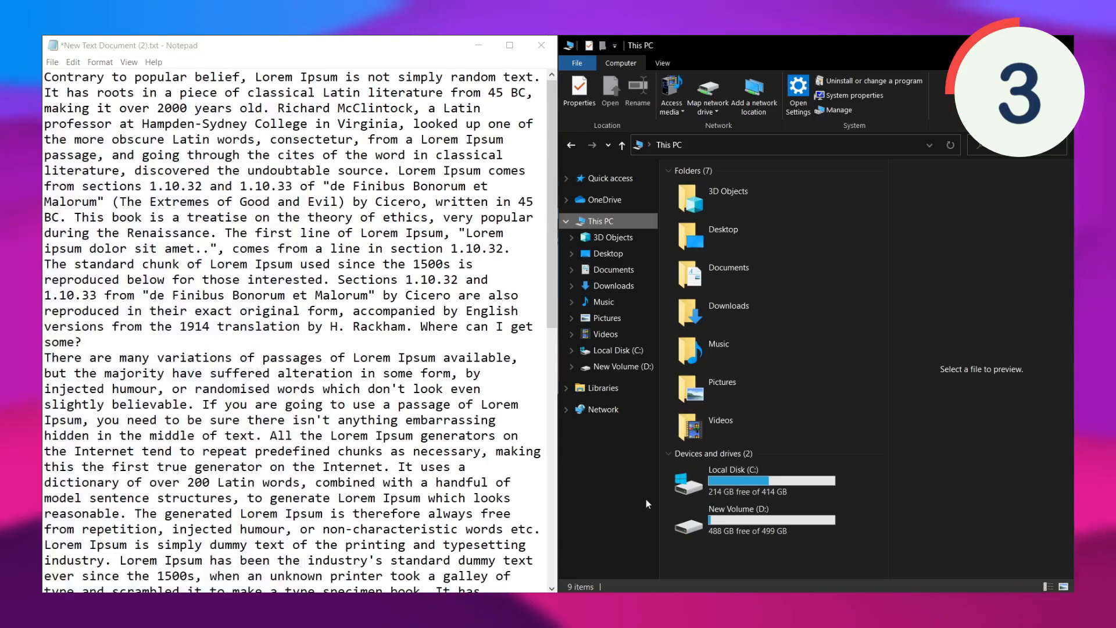
pyautogui.press('super+Down')
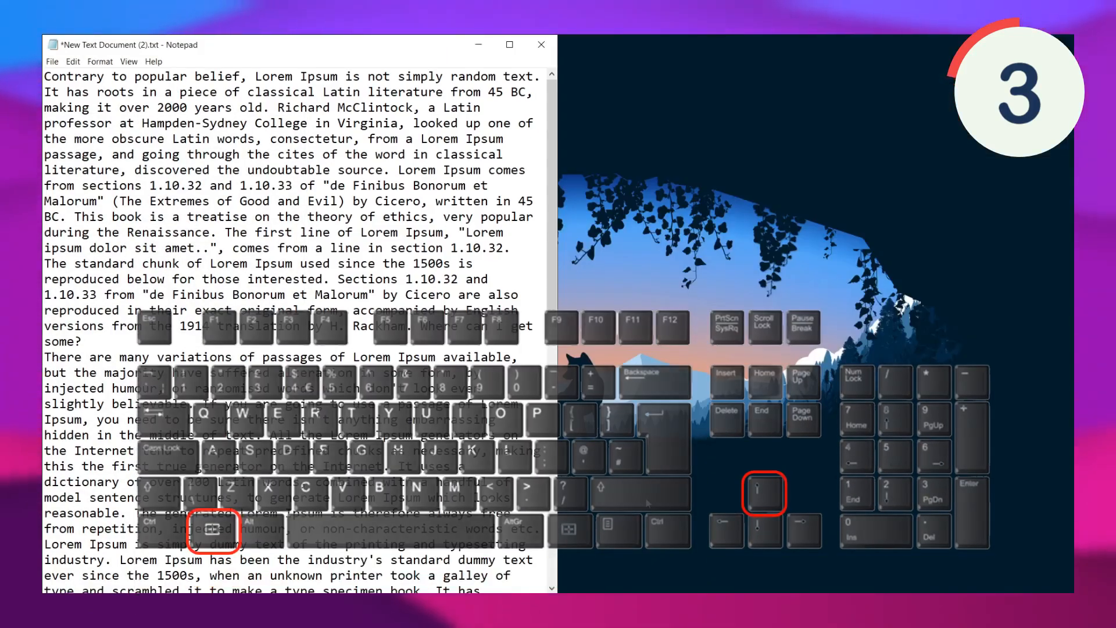
# - Resize the Notepad window to the upper-left quarter of the screen, maximize it, and return it to the left half
pyautogui.press('super+Up')
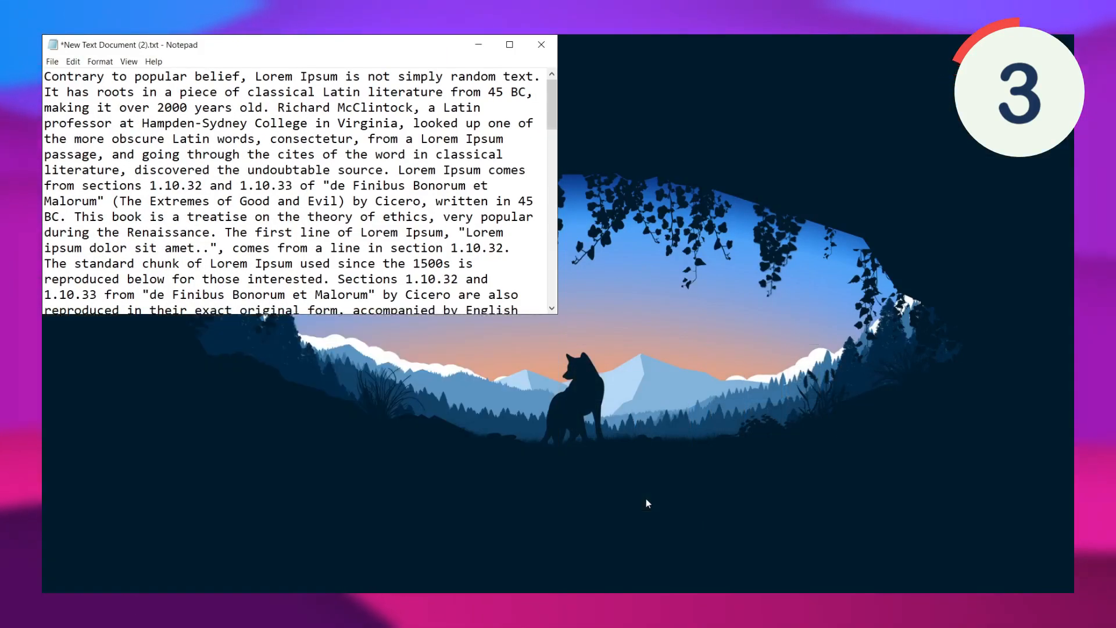
pyautogui.press('super+Up')
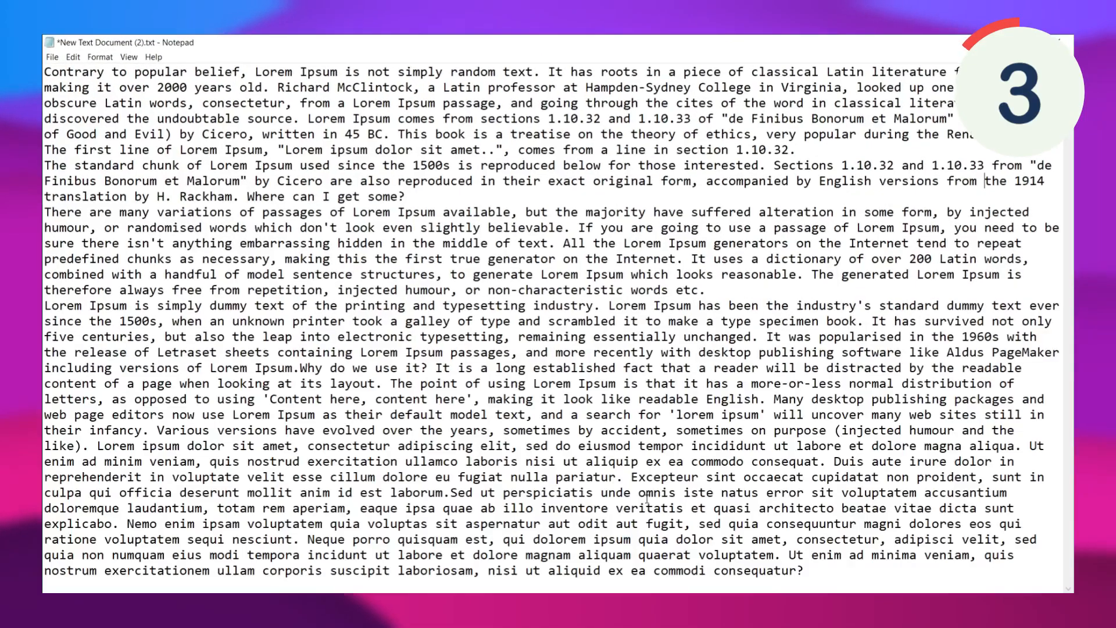
pyautogui.press('super+Down')
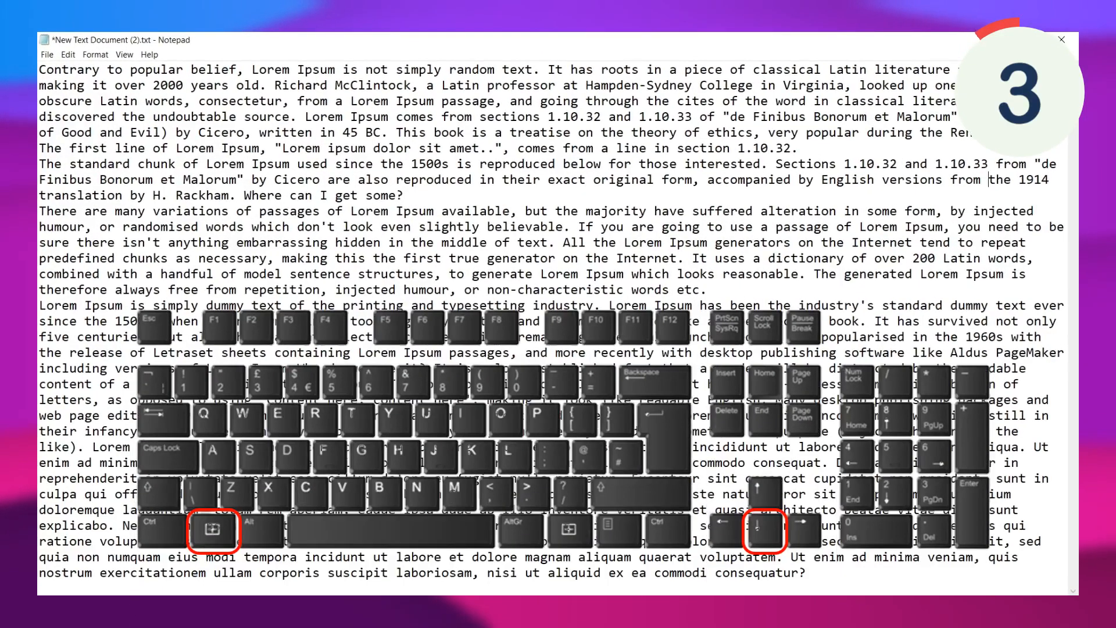
pyautogui.press('super+Down')
pyautogui.press('super+Left')
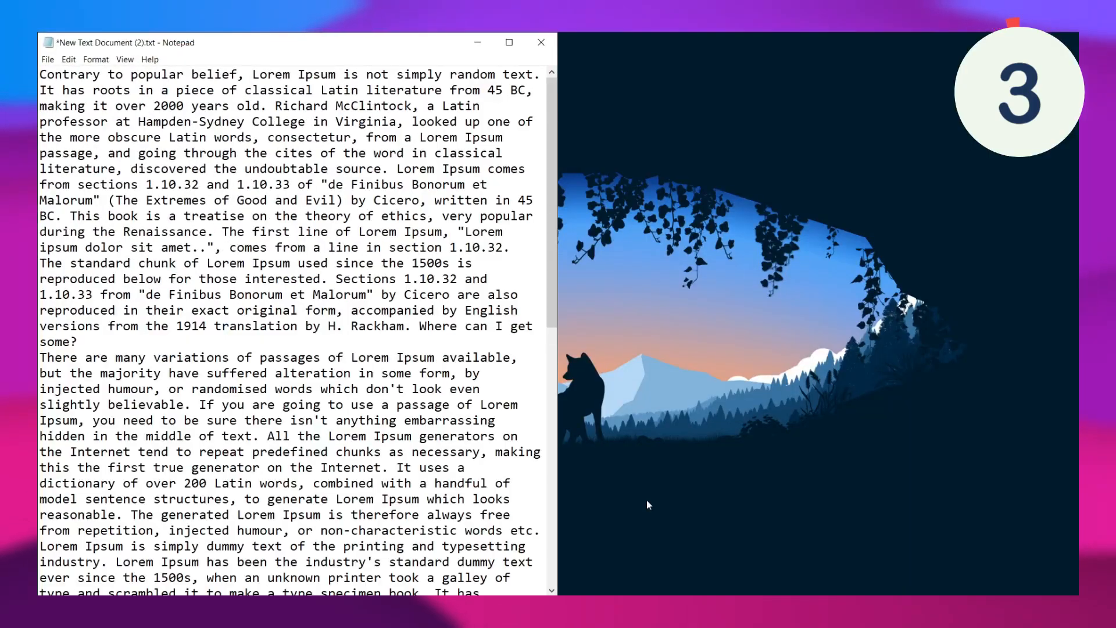
pyautogui.press('super+Down')
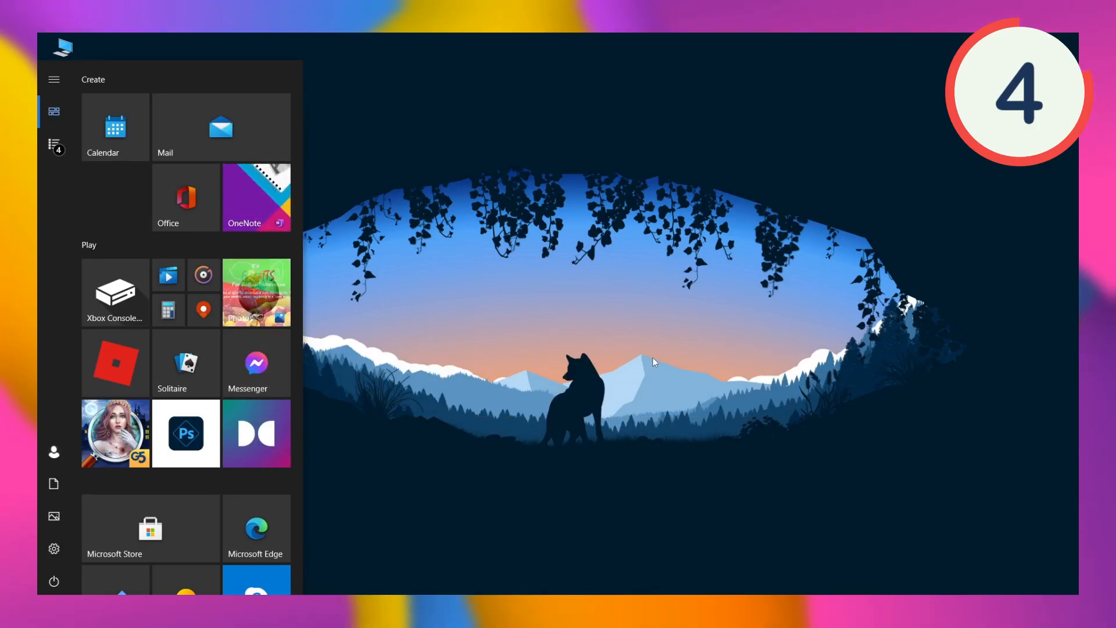
# - Close the Start menu and cycle through the open windows in the task switcher, bringing the Notepad document to the front
pyautogui.press('super')
pyautogui.hotkey('alt', 'Tab')
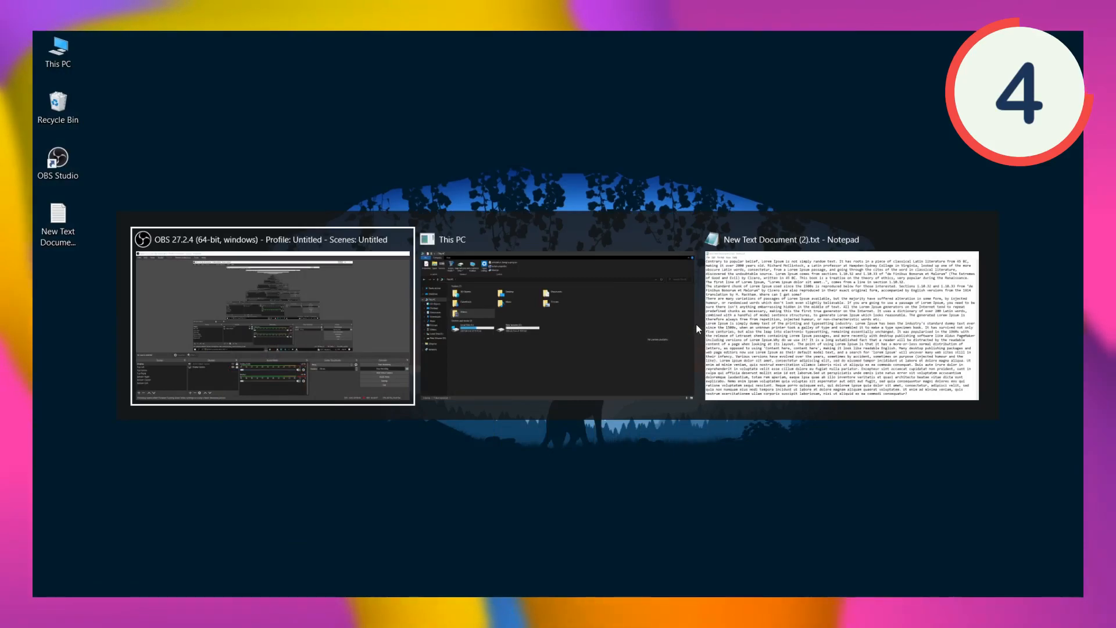
pyautogui.hotkey('alt', 'Tab')
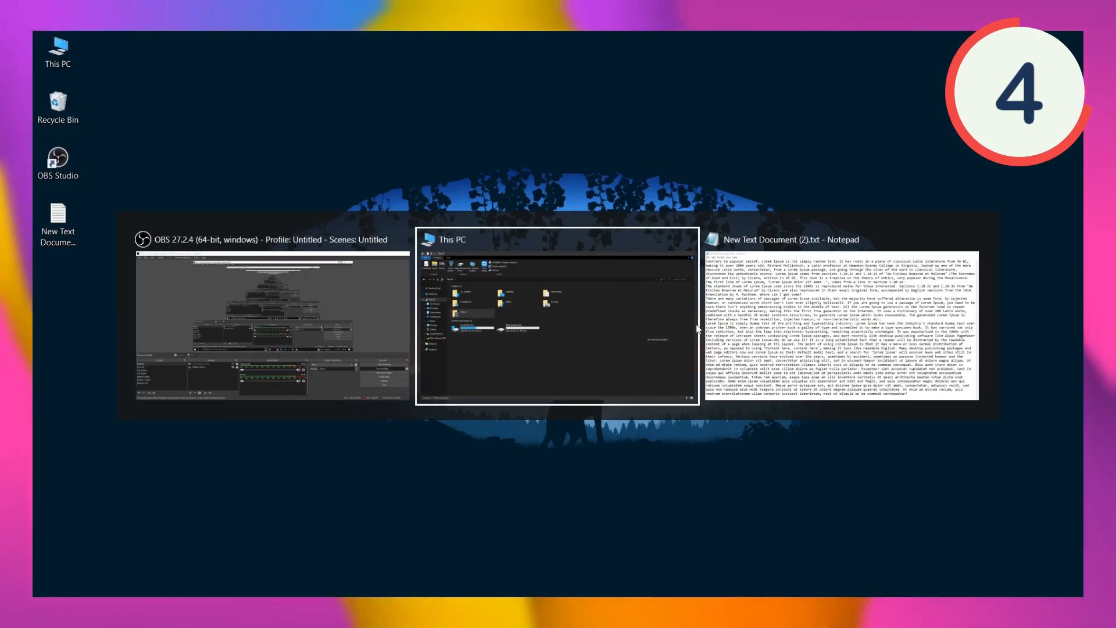
pyautogui.hotkey('alt', 'Tab')
pyautogui.hotkey('alt', 'Tab')
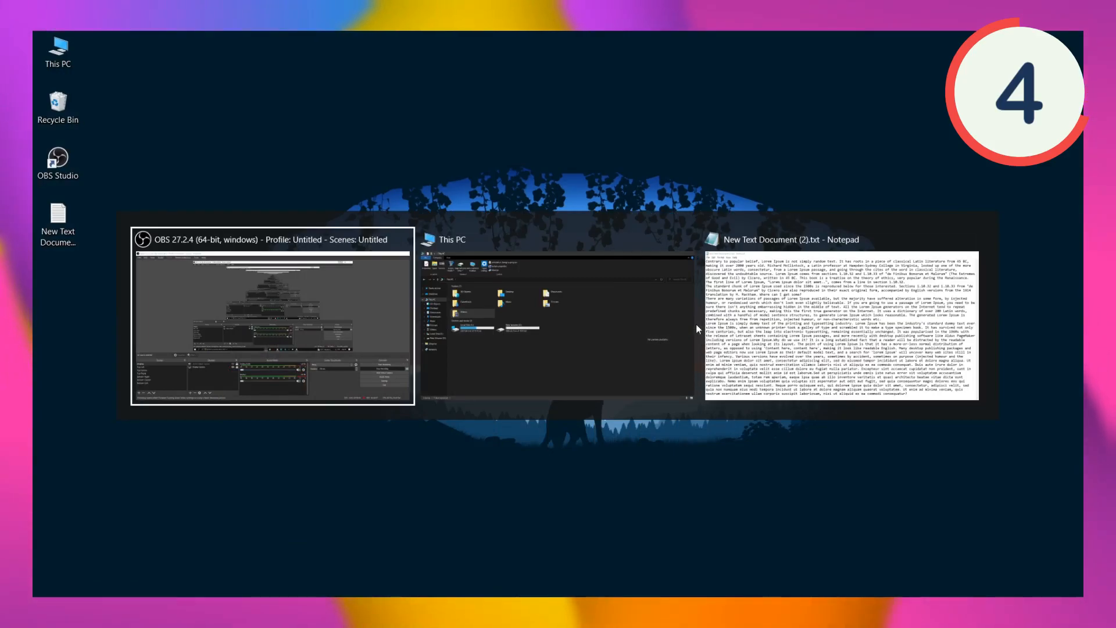
pyautogui.hotkey('alt', 'Tab')
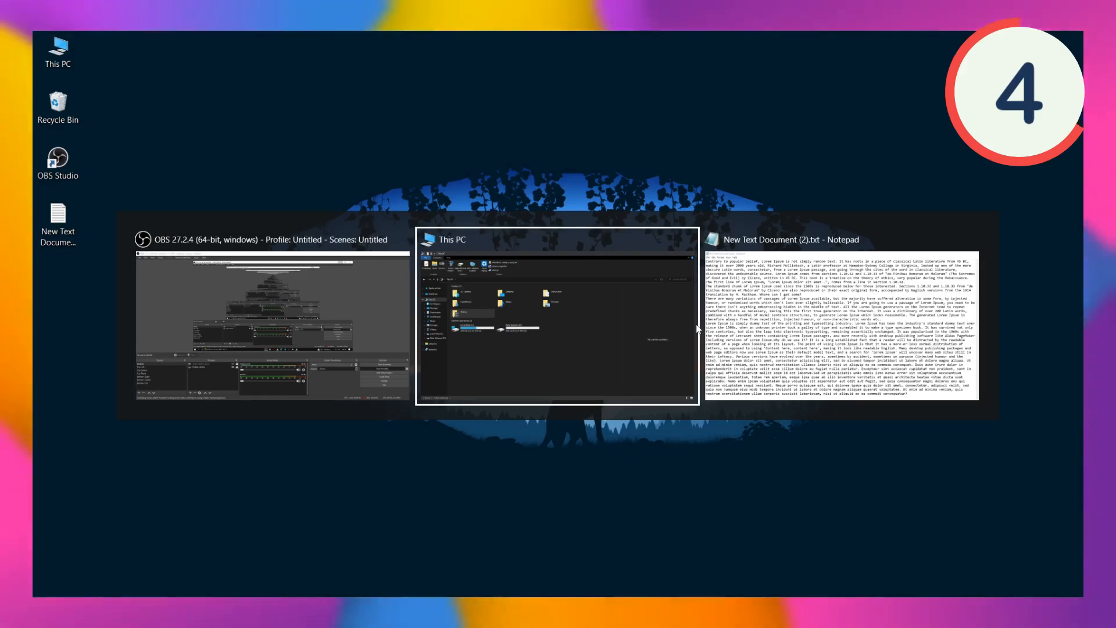
pyautogui.hotkey('alt', 'Tab')
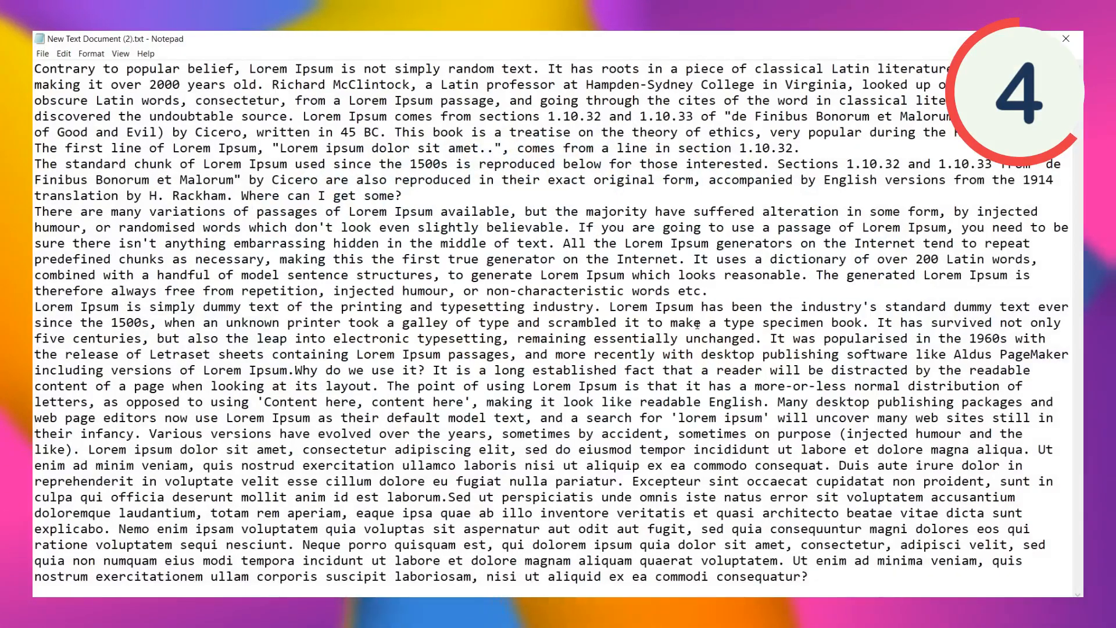
pyautogui.hotkey('alt', 'Tab')
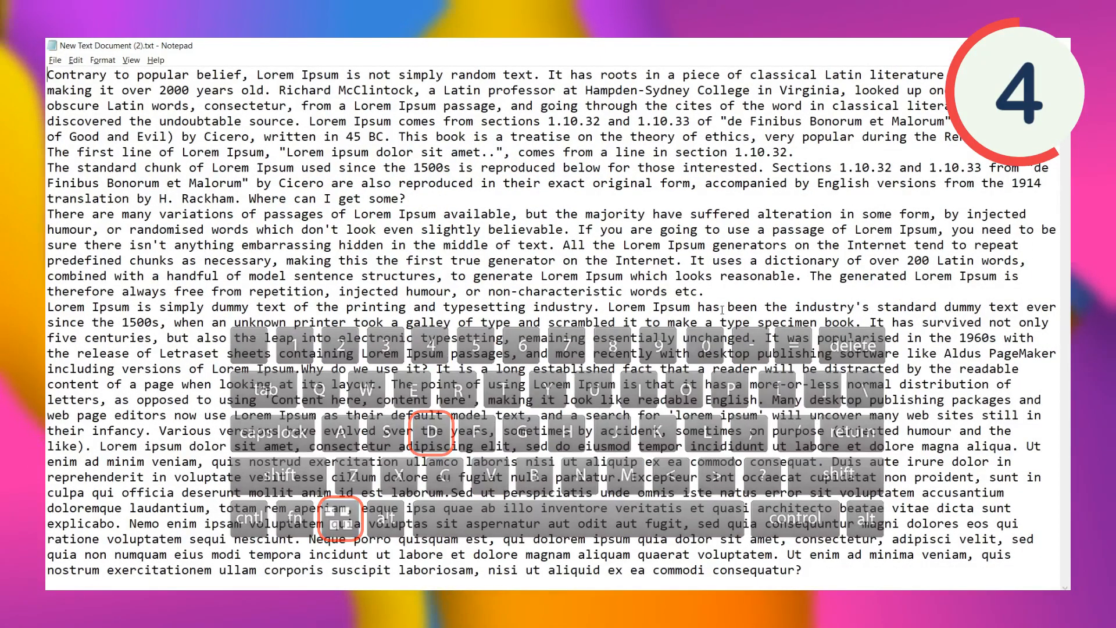
# - Hide all open windows to show the desktop, and bring up Windows Search
pyautogui.press('super+d')
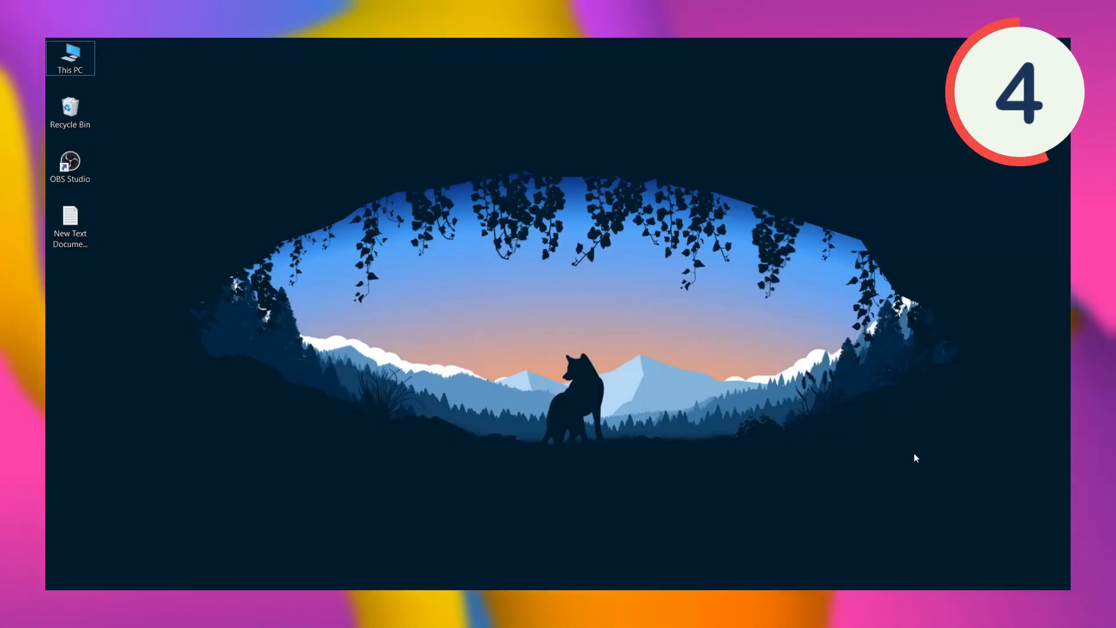
pyautogui.press('super+d')
pyautogui.press('super+s')
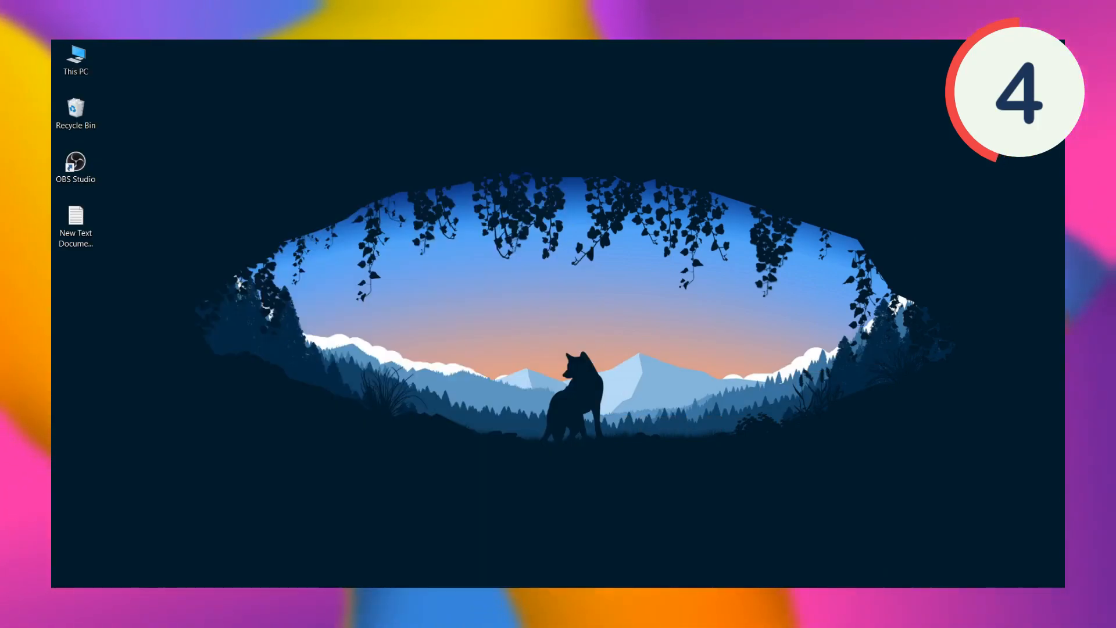
# - Launch the Cortana assistant and open a new File Explorer window
pyautogui.press('super+c')
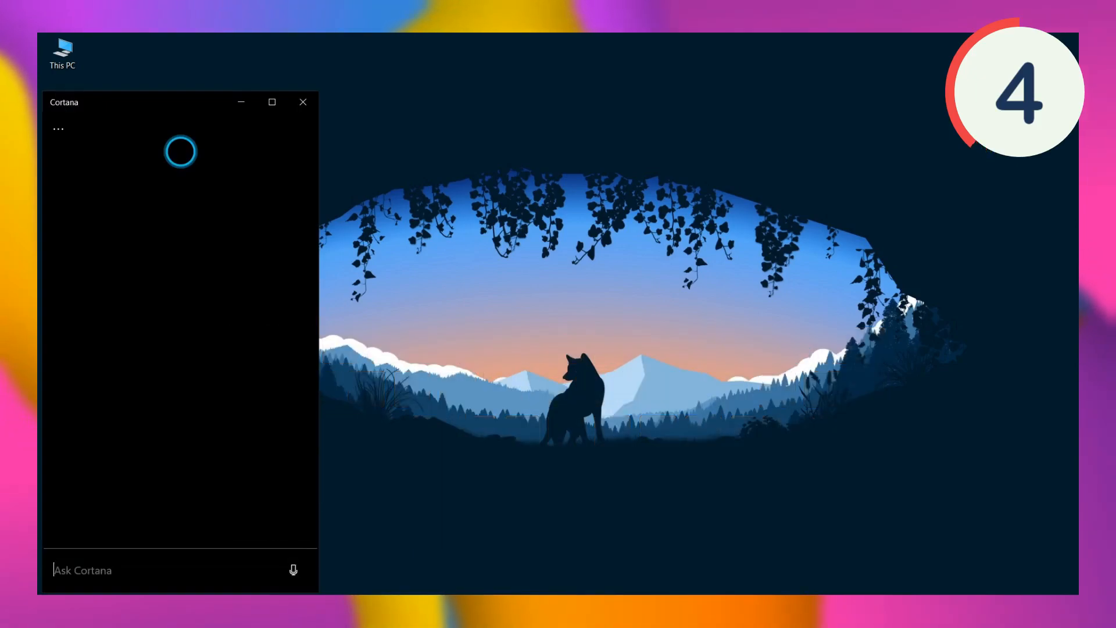
pyautogui.press('super+e')
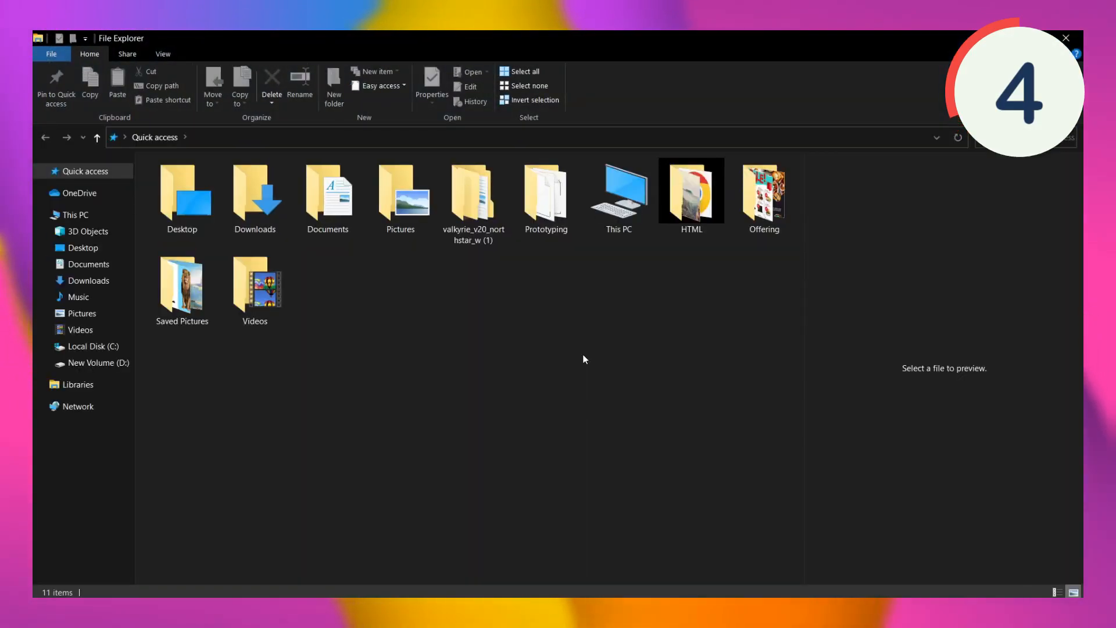
# - Open Windows Settings and close it again, and bring up the Run dialog
pyautogui.press('super+i')
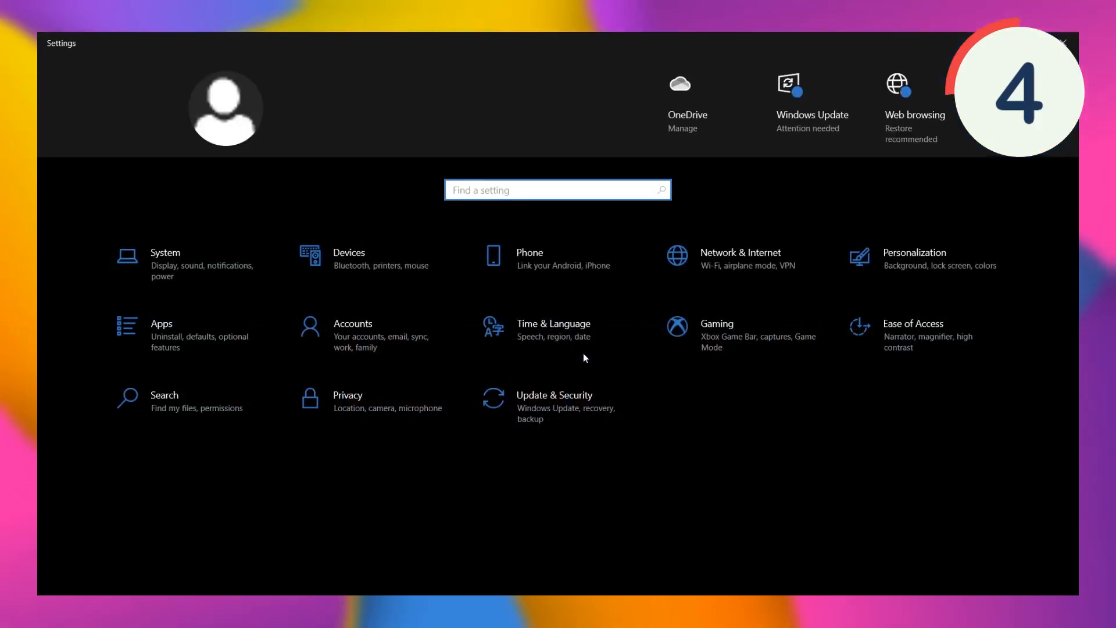
pyautogui.click(1066, 41)
pyautogui.press('super+r')
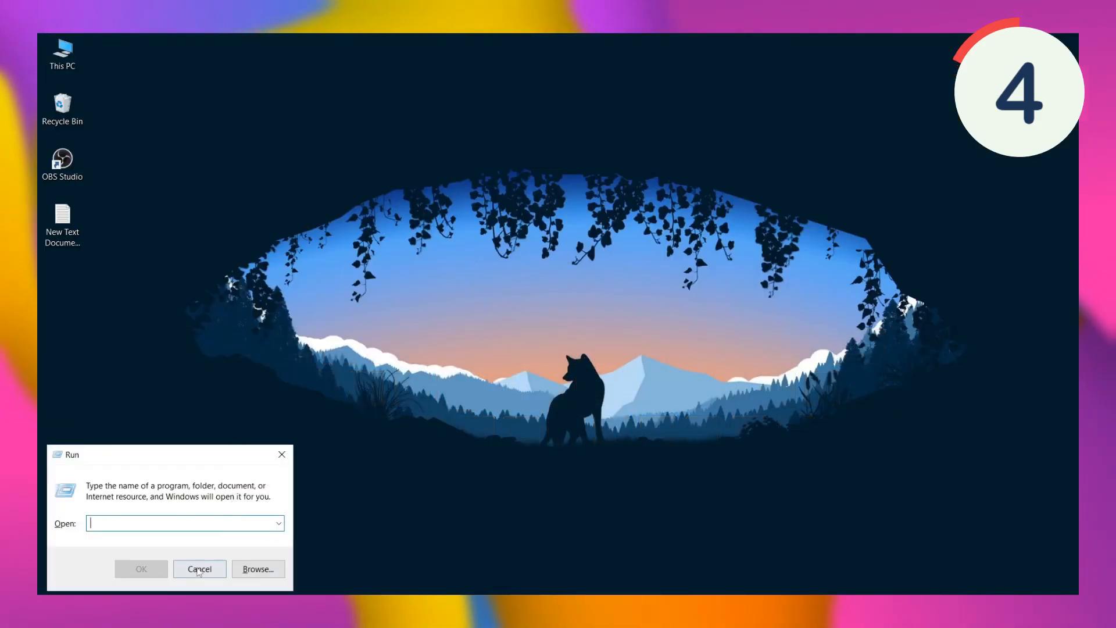
# - Minimize all windows and cycle through the task switcher to bring up the Chrome window beside the Notepad document
pyautogui.press('super+m')
pyautogui.hotkey('alt', 'Tab')
pyautogui.hotkey('alt', 'Tab')
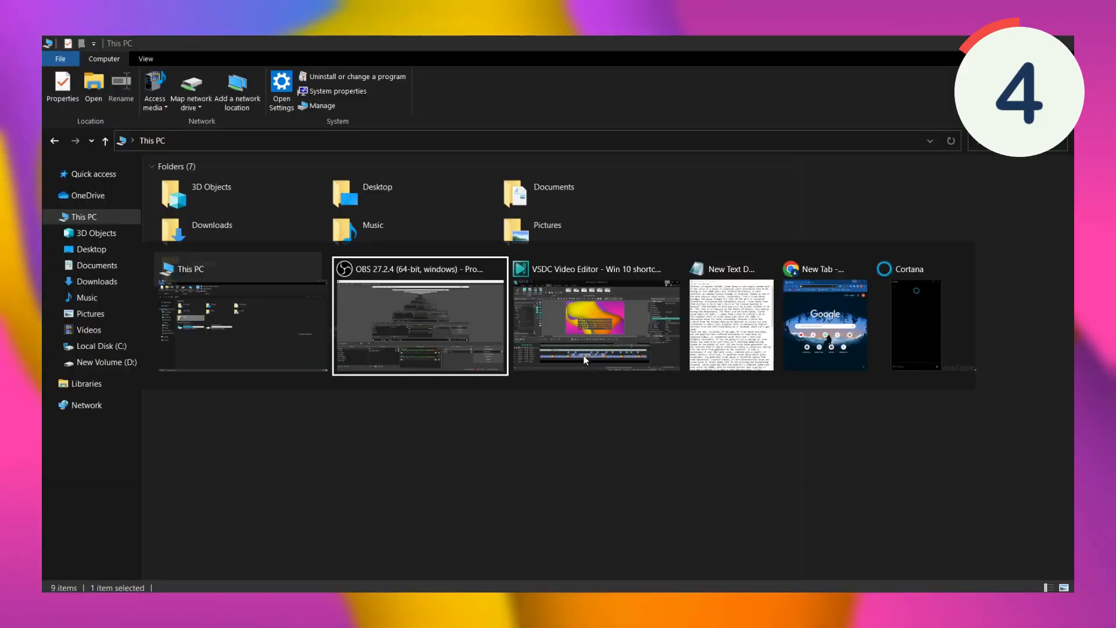
pyautogui.hotkey('alt', 'Tab')
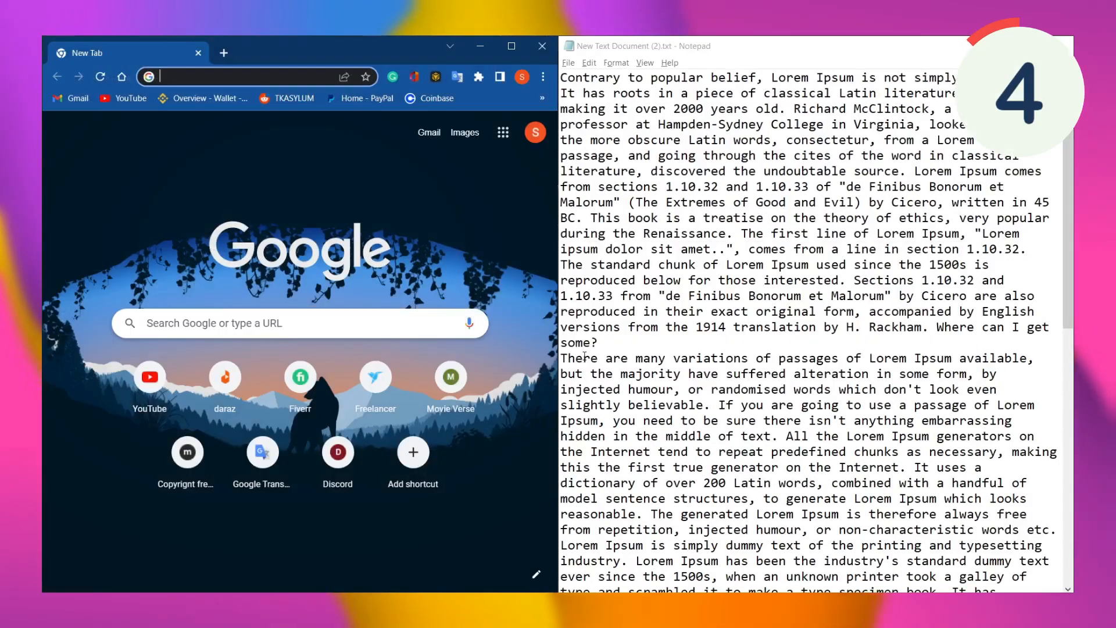
# - Show the desktop and open the Project options for choosing how a second display is used
pyautogui.press('super+d')
pyautogui.press('super+p')
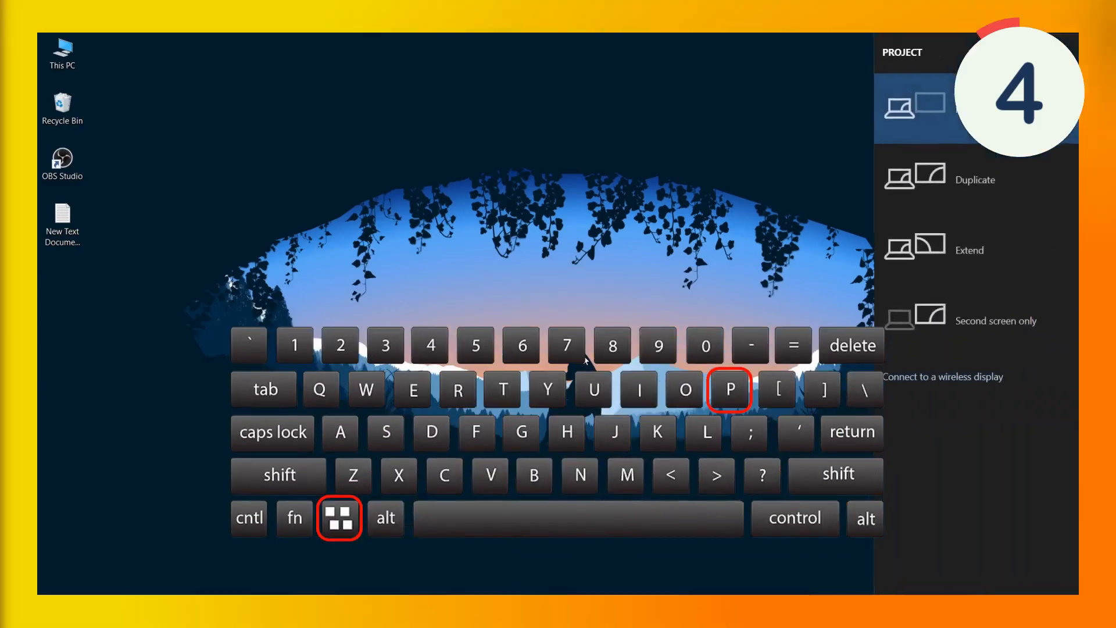